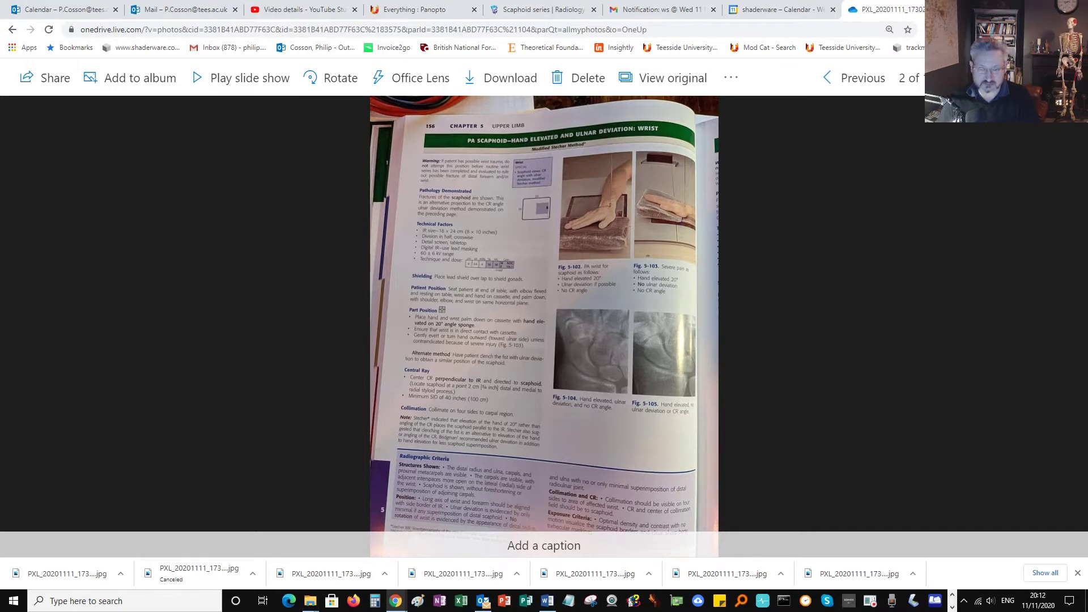
- Step past the lateral wrist textbook photo to the PA oblique wrist page (5)
key(Right)
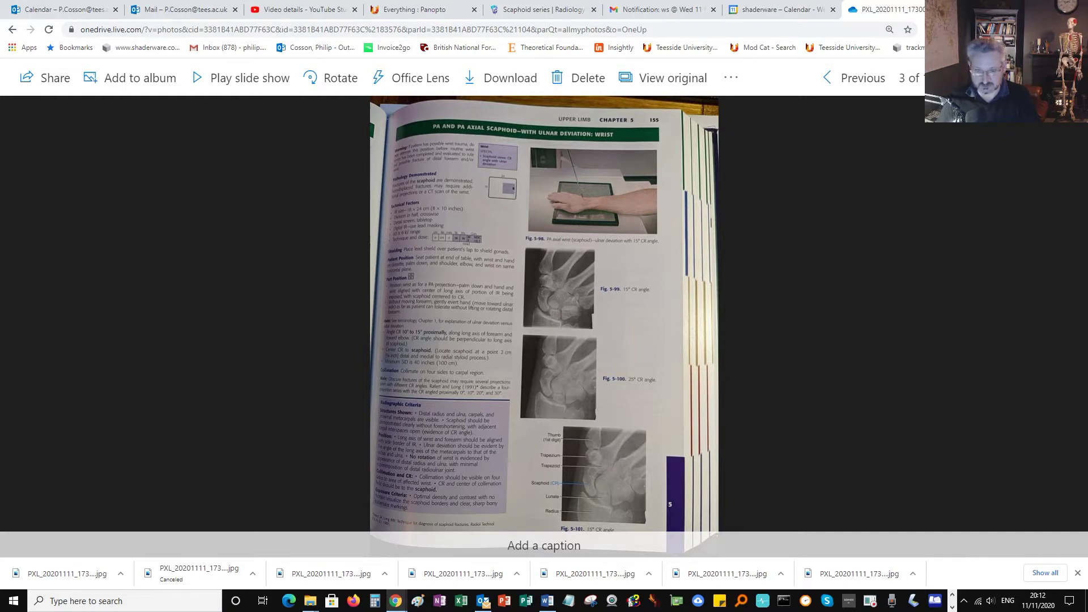
key(Right)
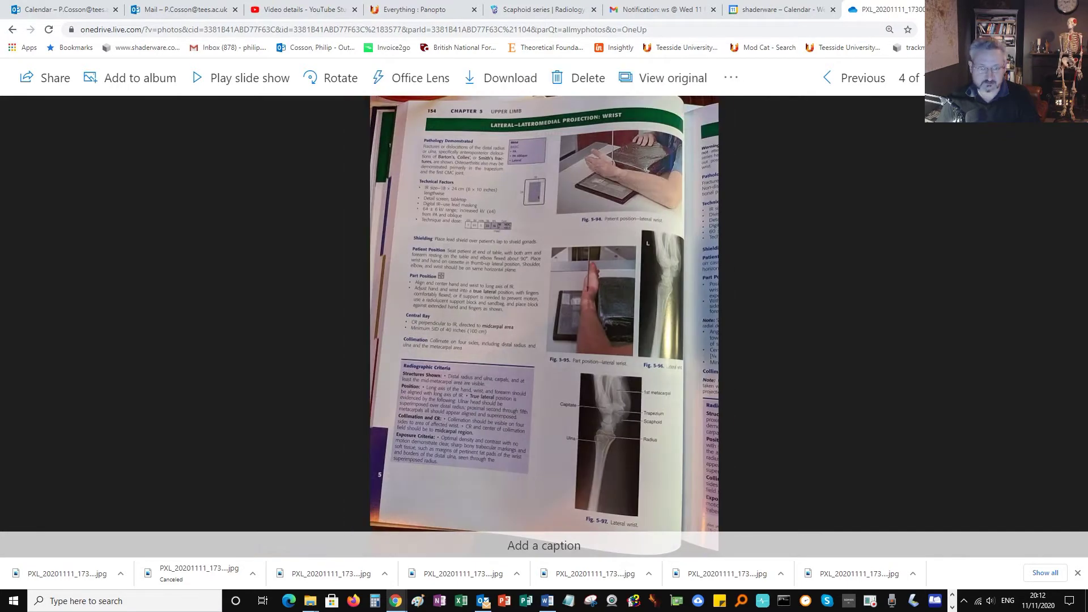
key(Right)
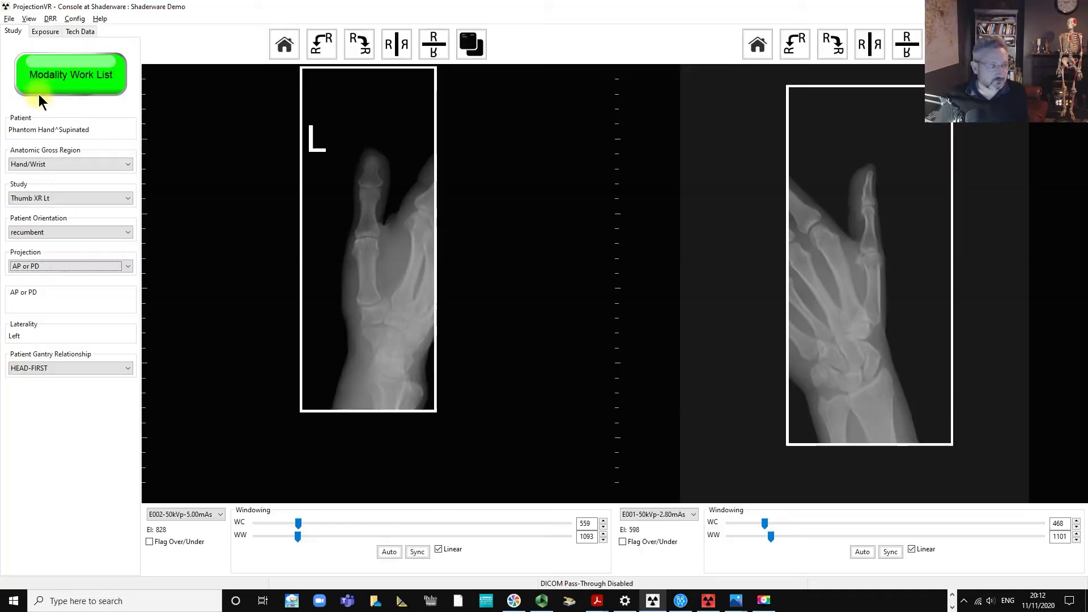
- Load the Phantom Hand^Flexed study from the Modality Work List
click(46, 85)
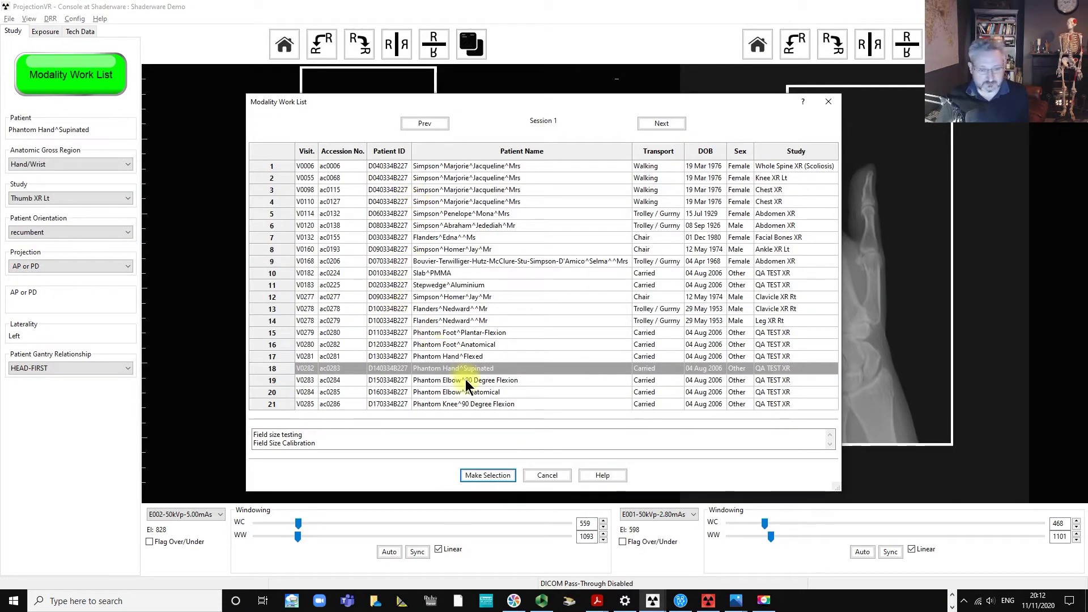
click(472, 358)
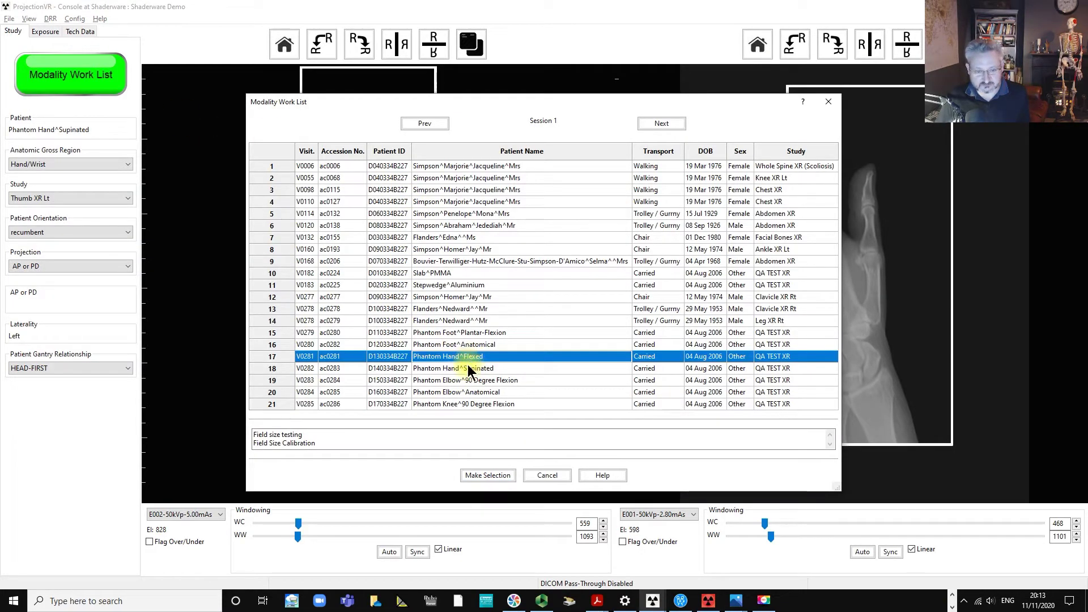
click(480, 473)
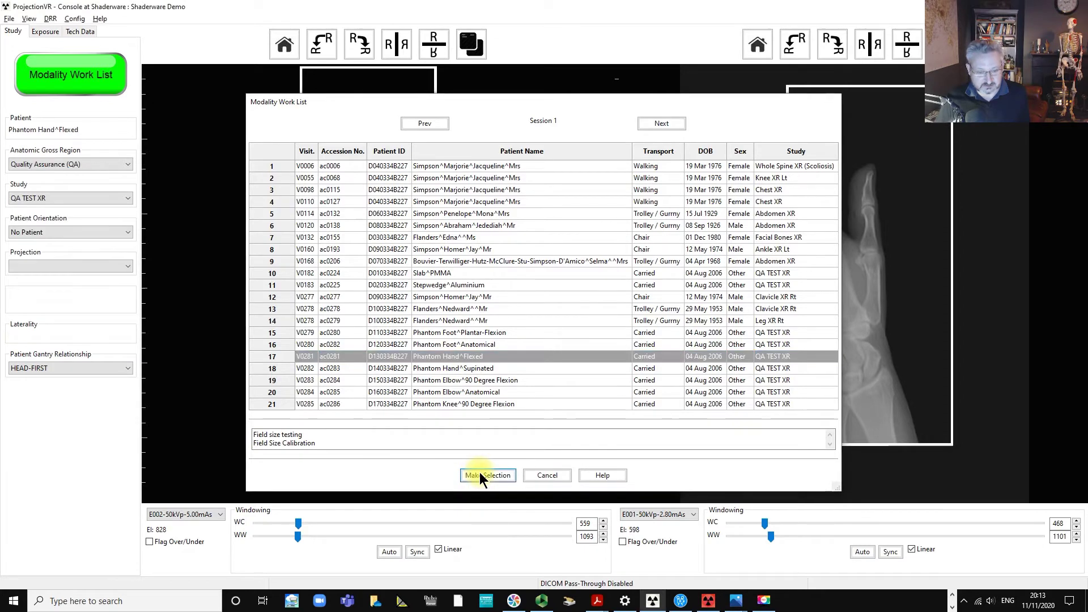
- Set region Upper Extremity, Hand/Wrist, study Scaphoid XR Lt and projection PA
click(55, 164)
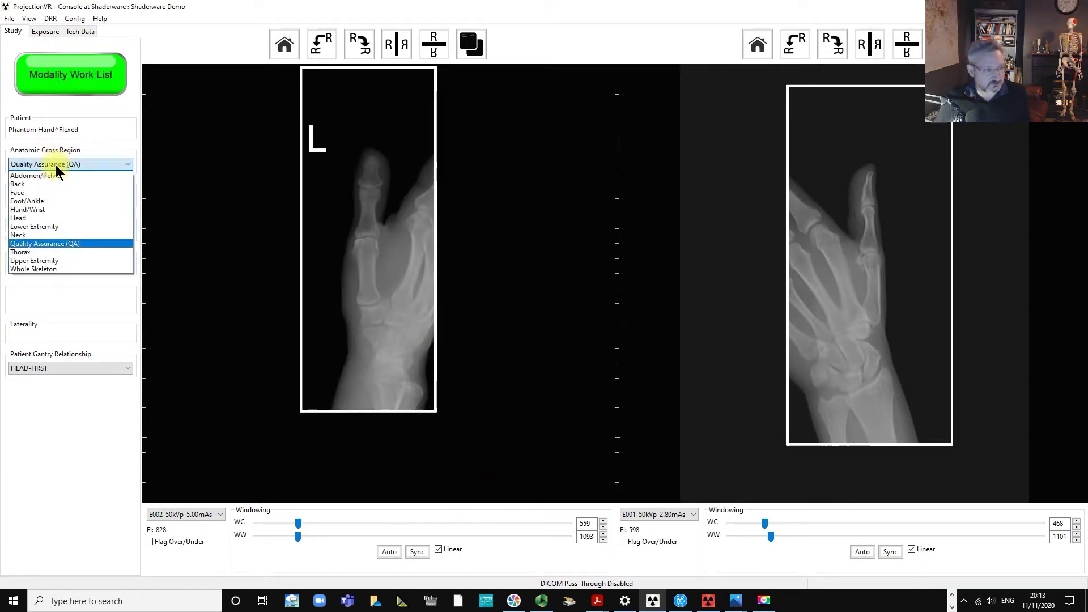
click(40, 261)
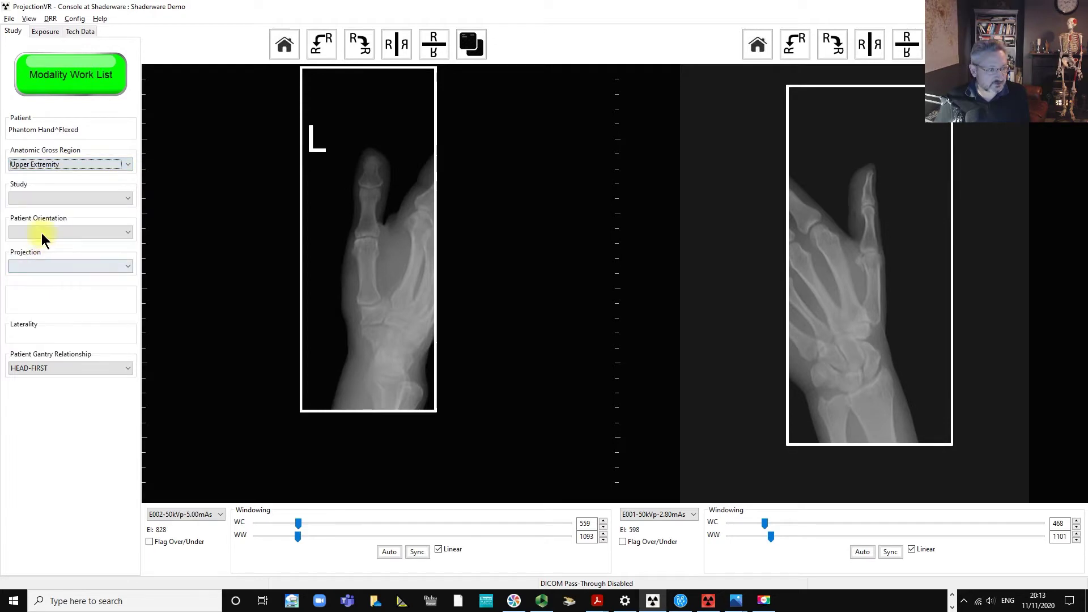
click(38, 165)
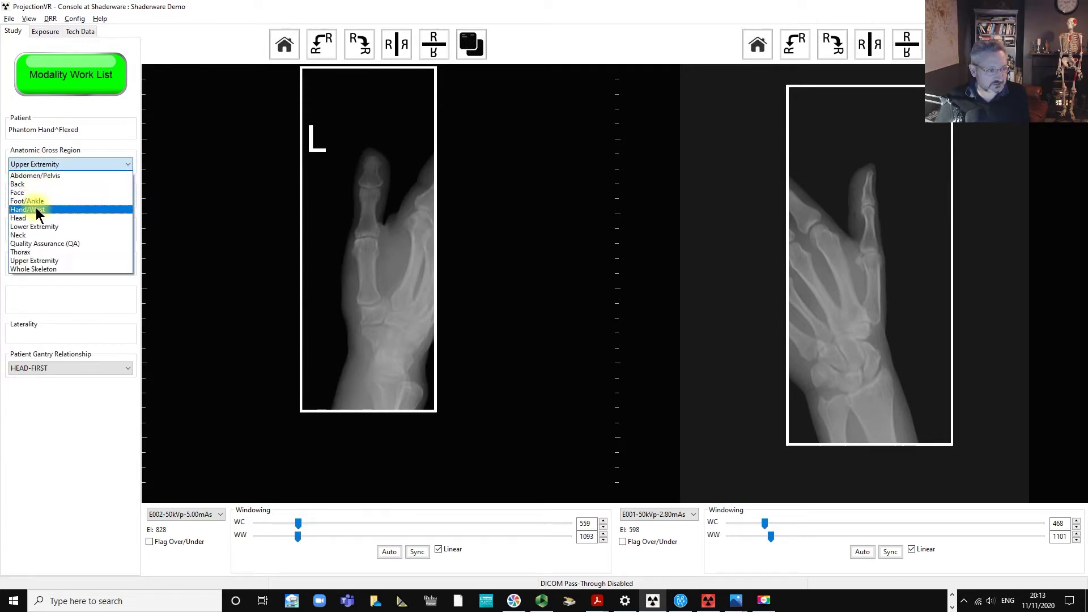
click(37, 209)
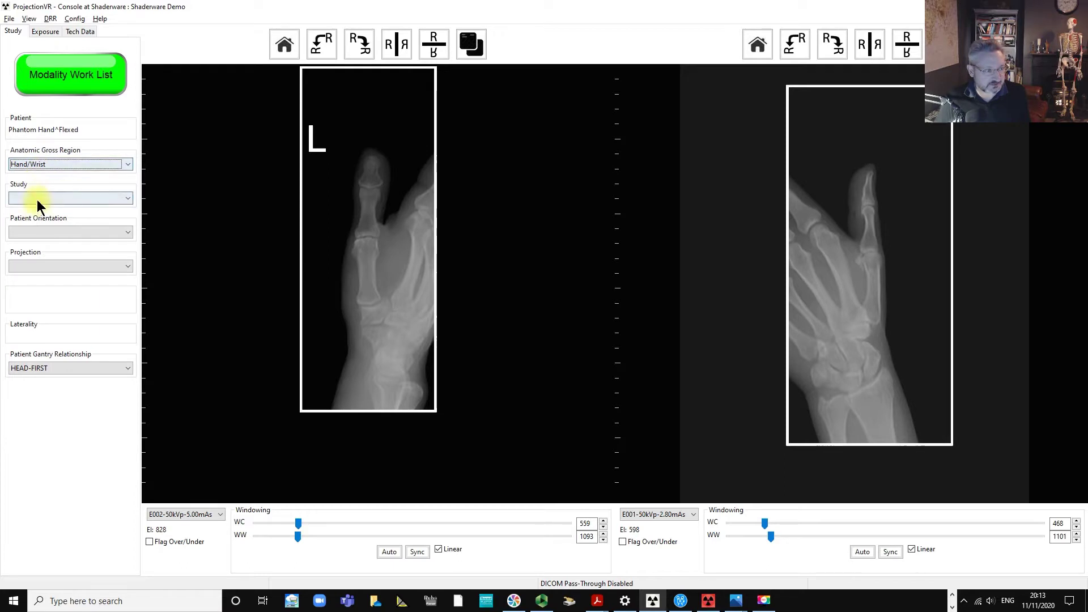
click(37, 199)
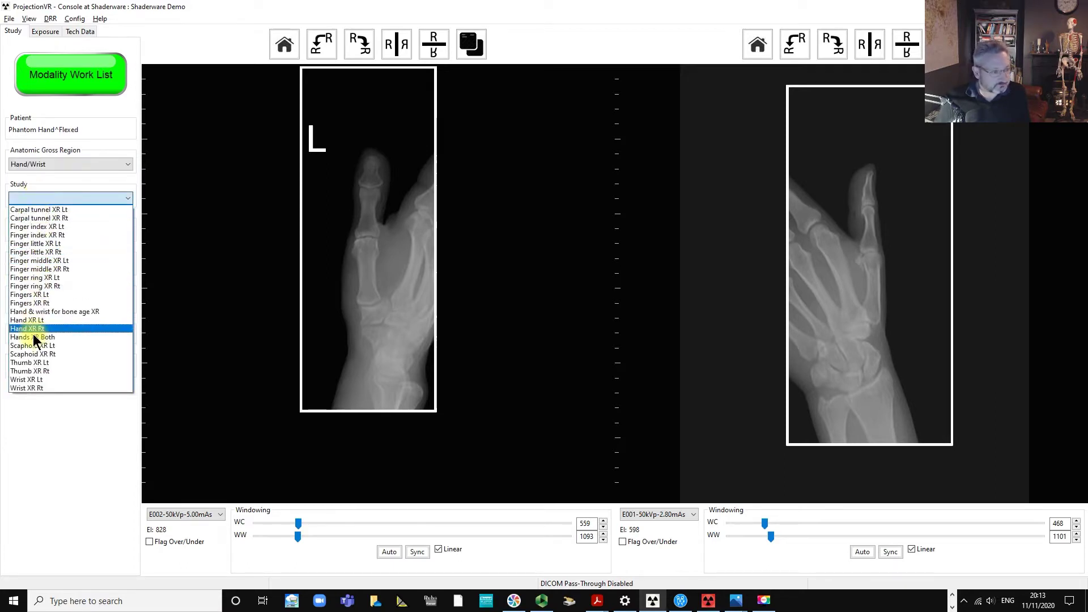
click(47, 345)
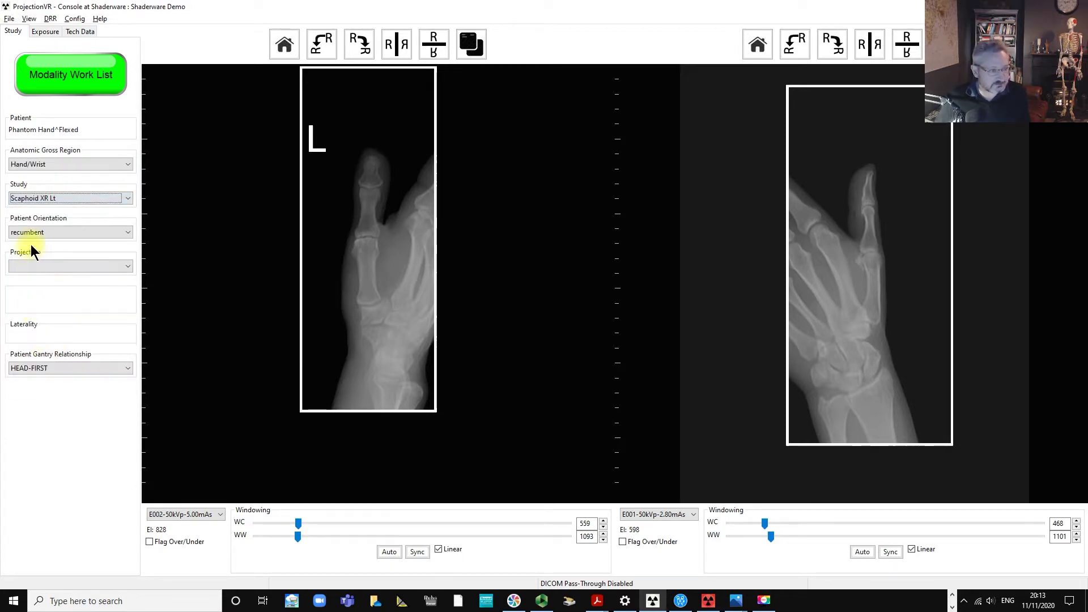
click(33, 268)
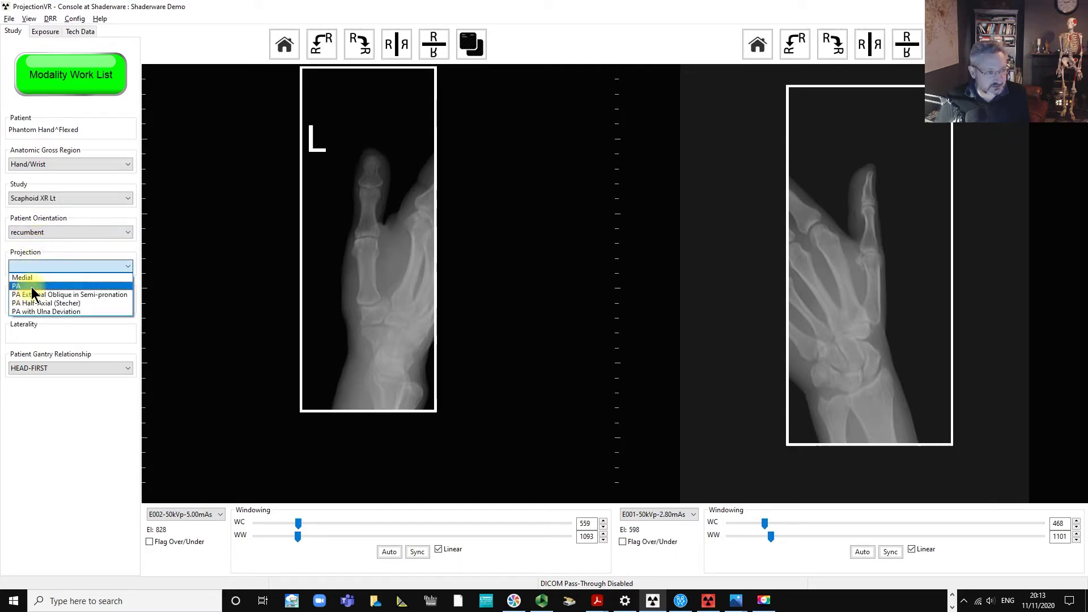
click(32, 287)
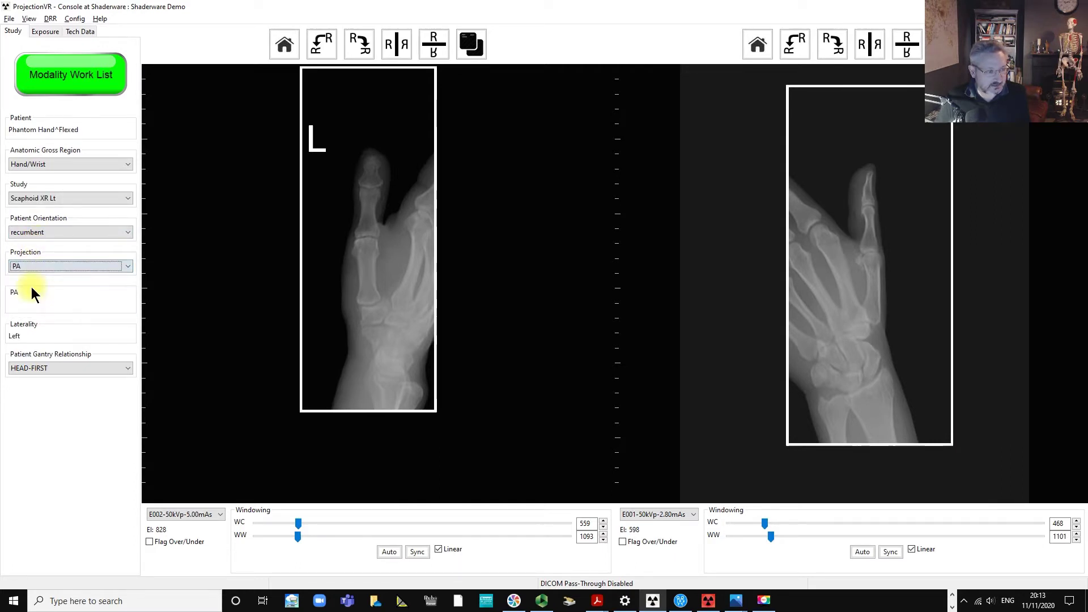
- Lower the tube charge to 2.50 mAs at 55 kV and switch to the Room window
click(41, 32)
click(47, 175)
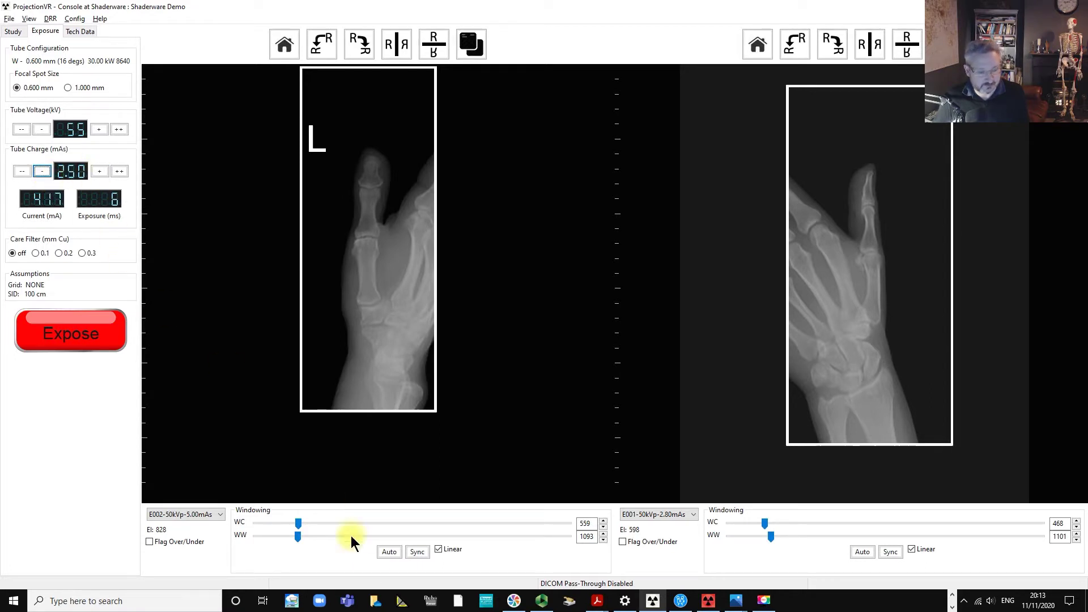
click(715, 602)
key(alt+Tab)
key(alt+Tab)
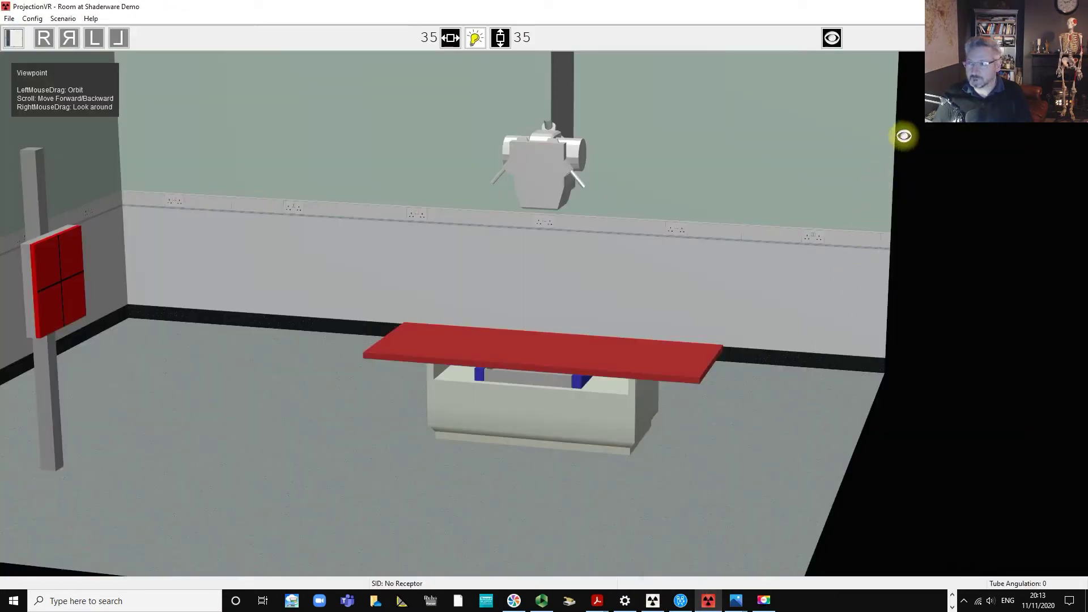
- Raise the table top and orbit the view toward the table
mouse_move(590, 357)
mouse_down()
mouse_move(607, 304)
mouse_move(584, 356)
mouse_up()
click(565, 408)
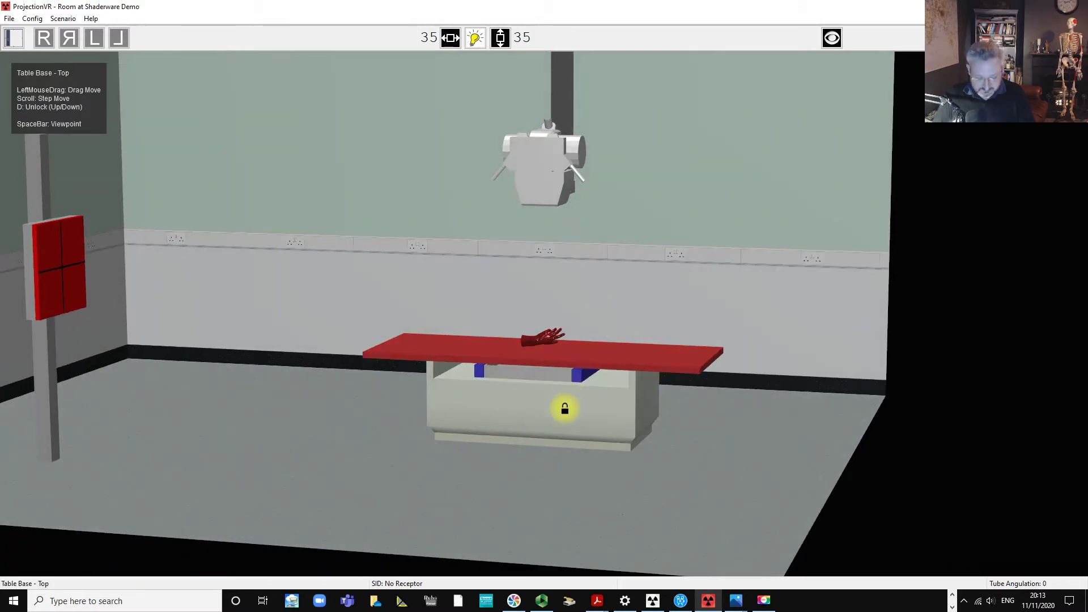
drag(564, 408, 566, 347)
key(space)
drag(600, 274, 686, 256)
scroll(686, 256, up, 5)
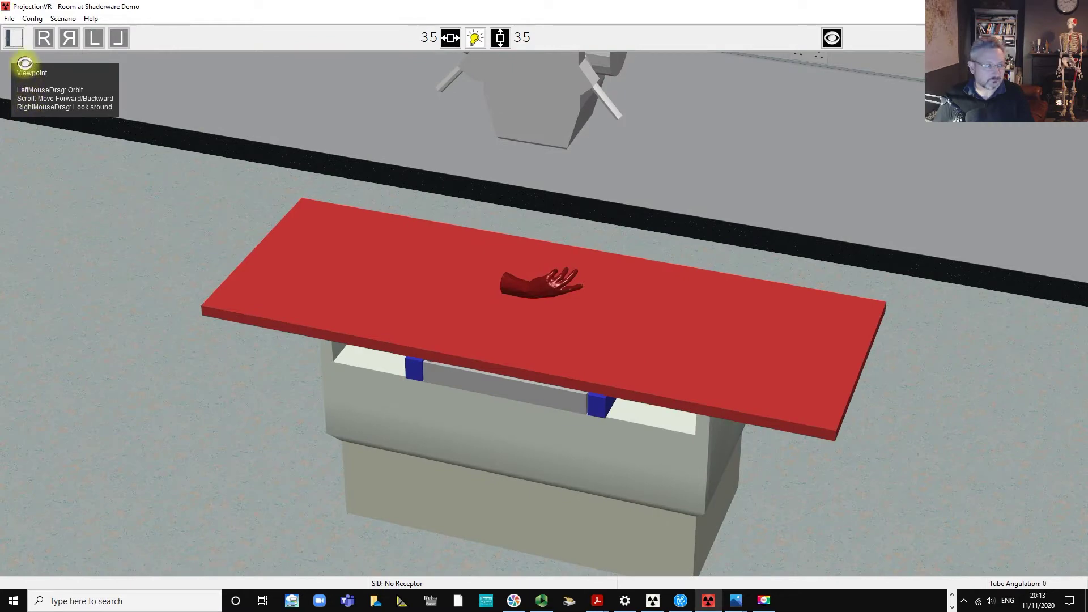
- Place a 24 x 30 cm receptor on the table next to the hand phantom
click(13, 40)
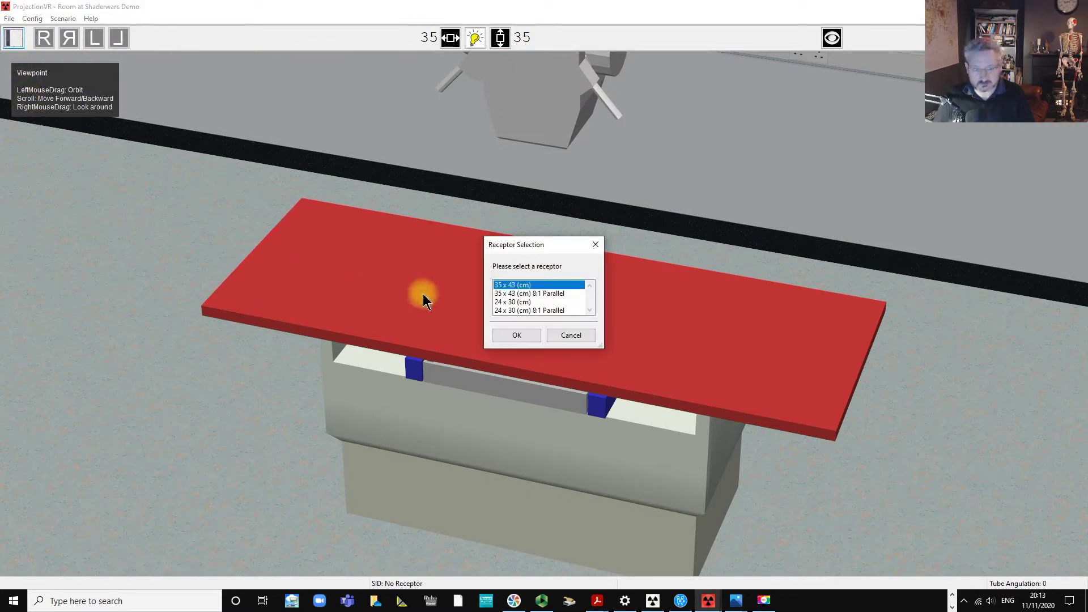
click(499, 301)
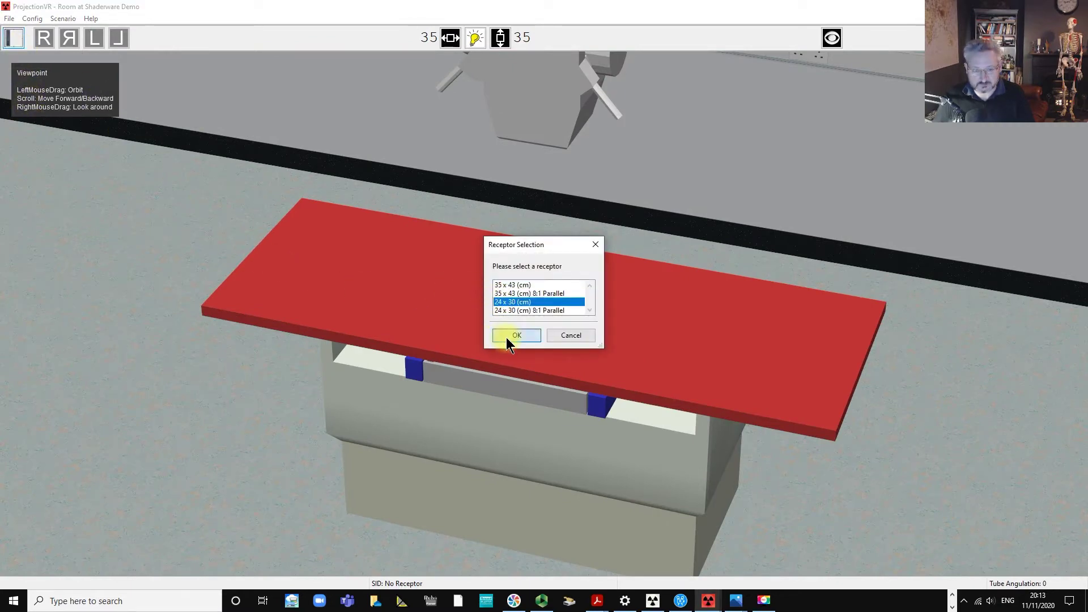
click(506, 337)
click(506, 337)
drag(505, 335, 539, 332)
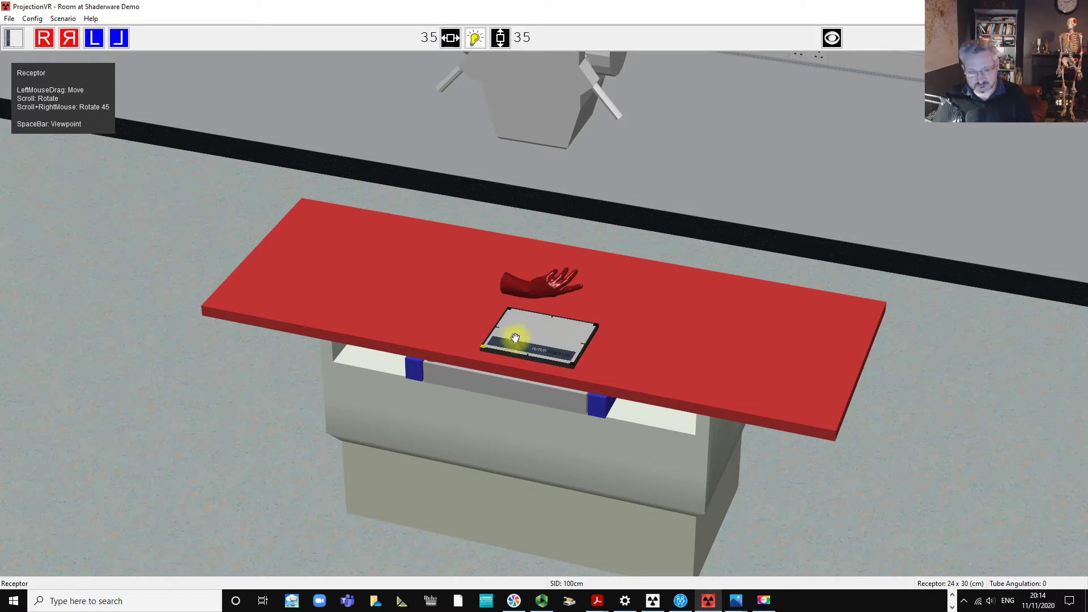
- Turn the receptor 180°, rotate the wrist phantom and lower it flat onto the cassette
mouse_move(527, 314)
mouse_down()
mouse_move(554, 310)
mouse_move(583, 340)
mouse_move(491, 347)
mouse_move(535, 313)
mouse_up()
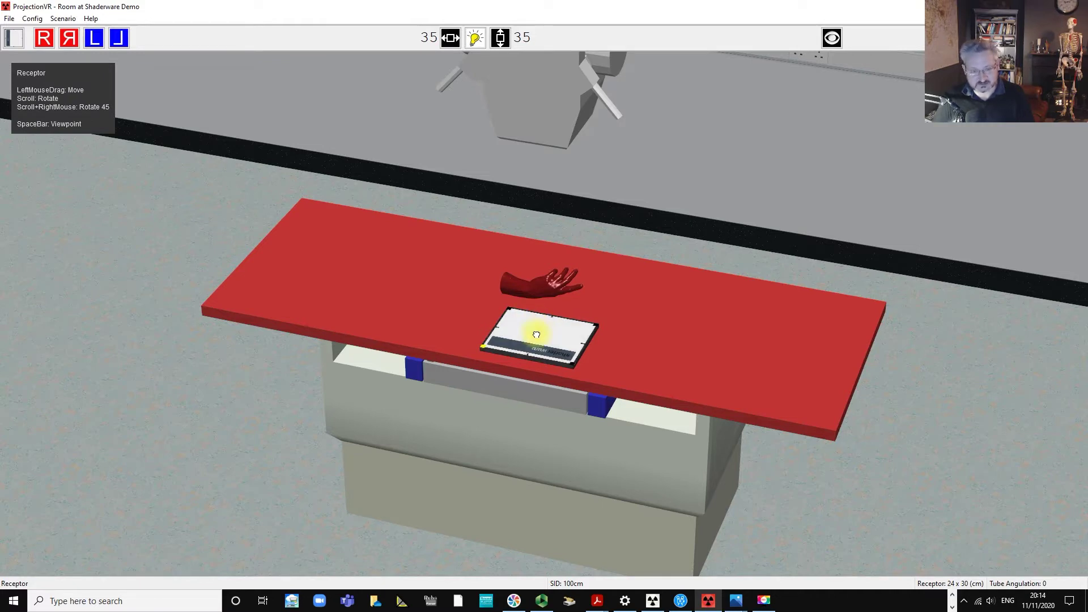
scroll(541, 336, down, 10)
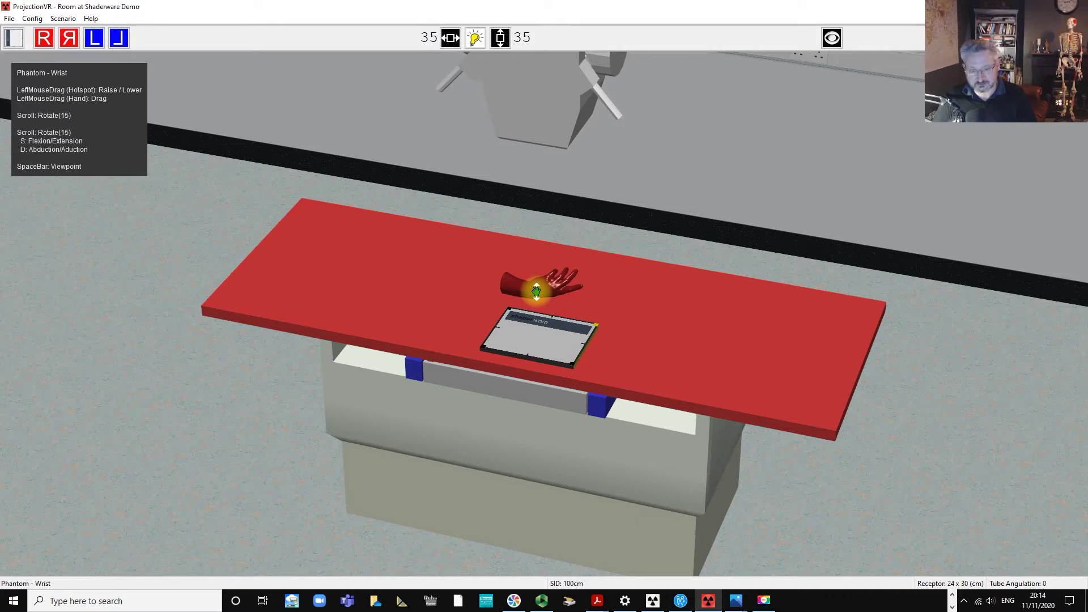
scroll(536, 291, down, 5)
scroll(548, 287, down, 4)
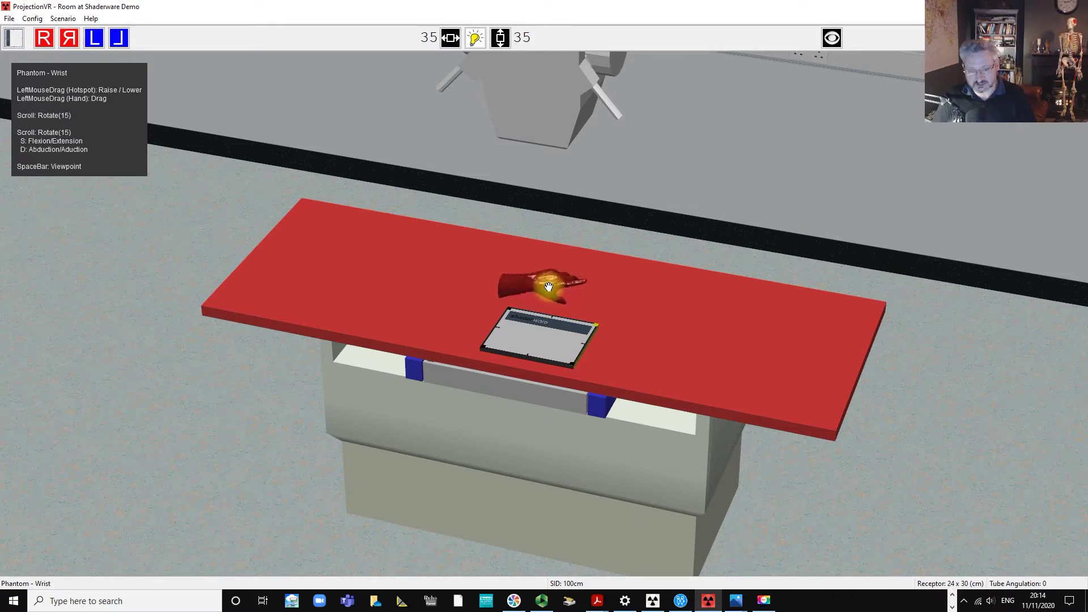
scroll(548, 287, down, 1)
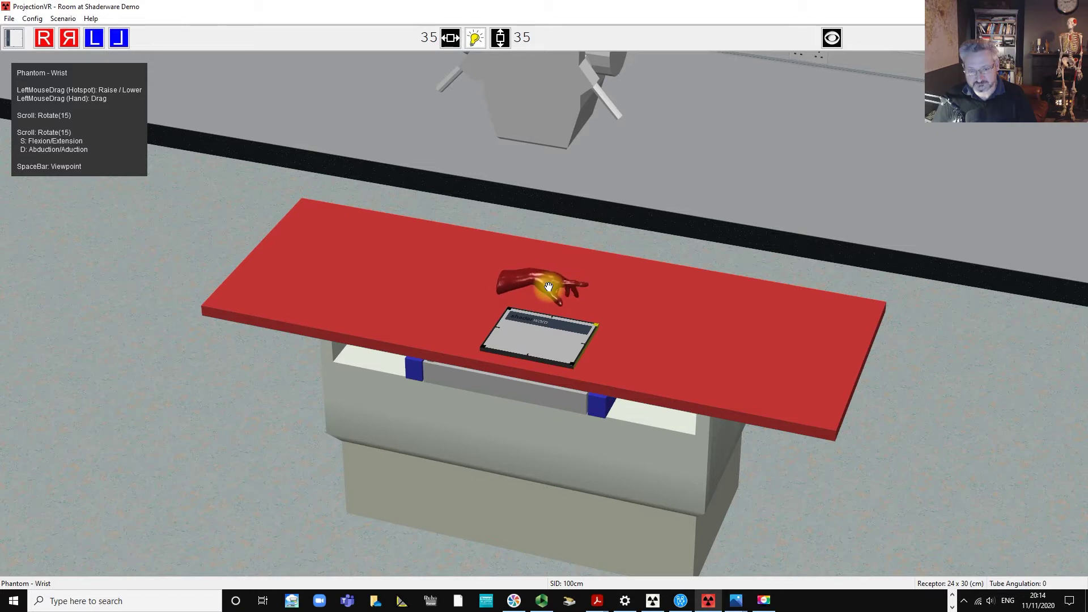
drag(533, 277, 529, 309)
key(space)
drag(621, 242, 709, 285)
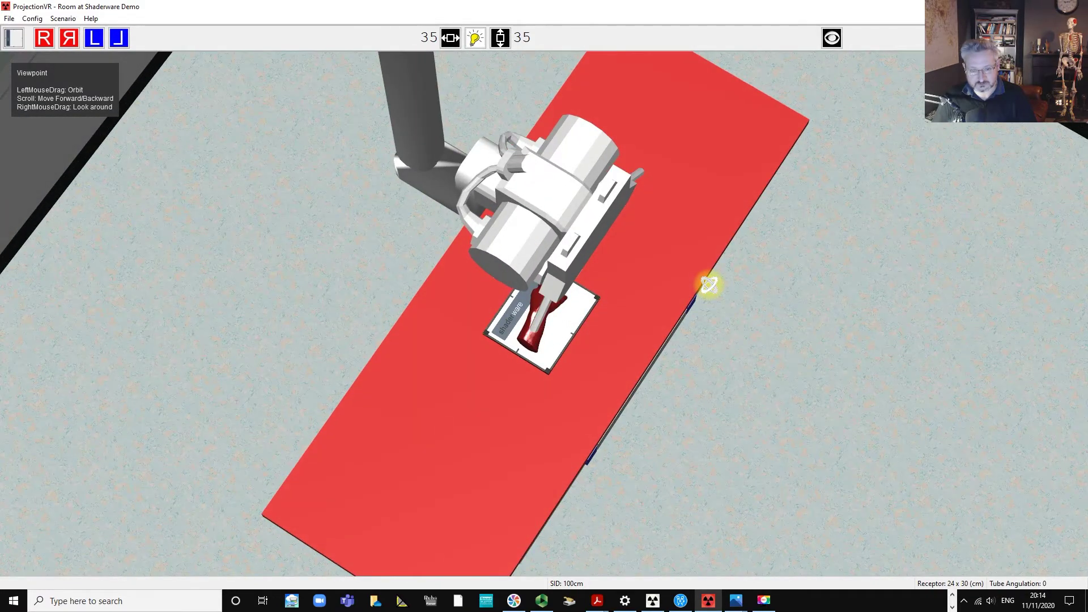
- Switch on the collimator light and slide the floating table to centre the wrist under the tube
scroll(726, 342, up, 5)
key(space)
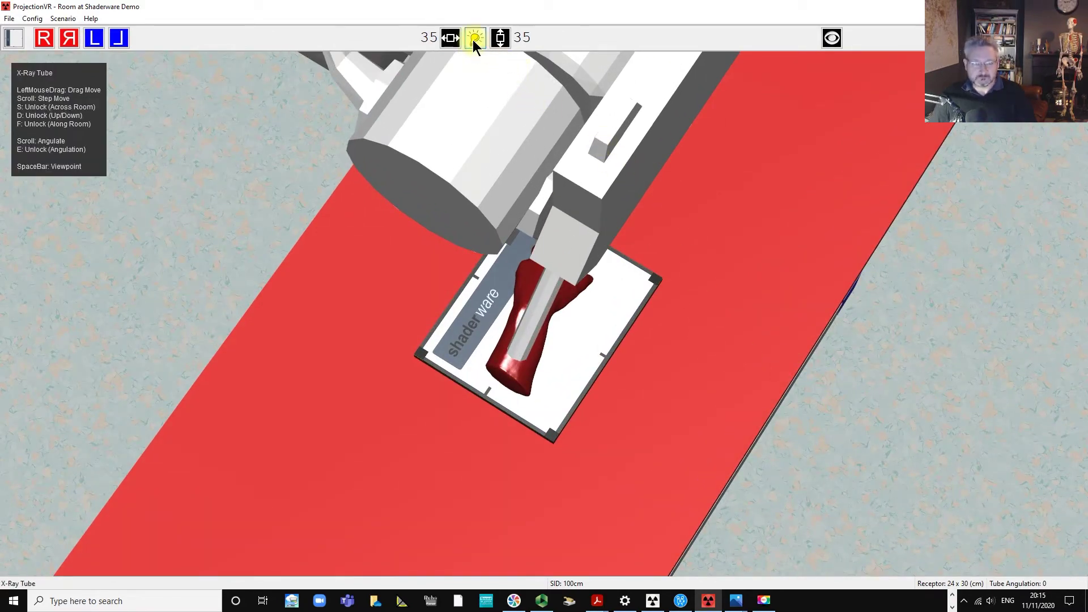
click(474, 38)
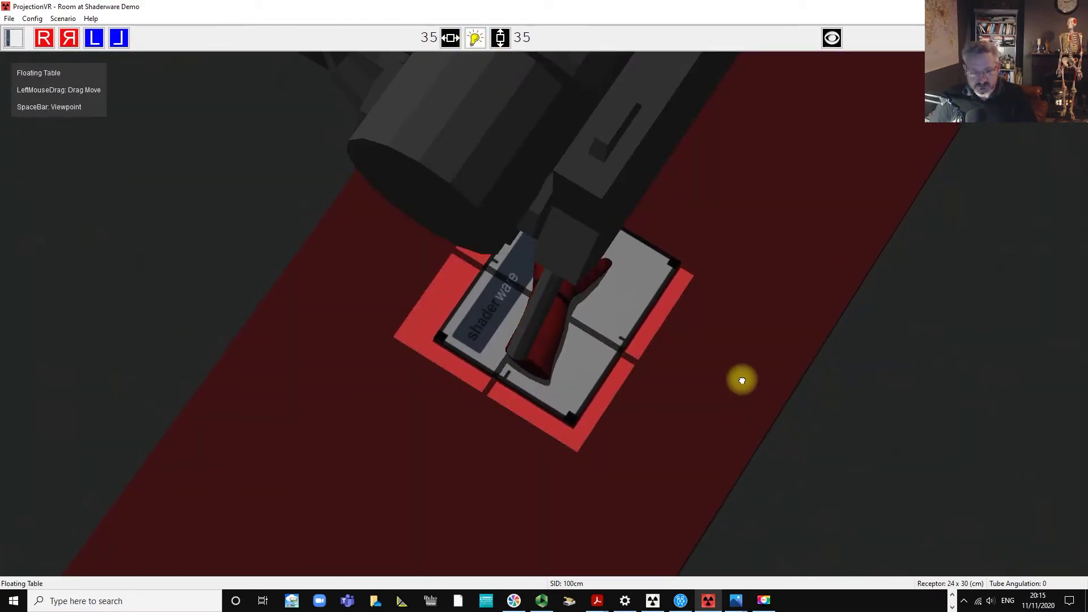
key(space)
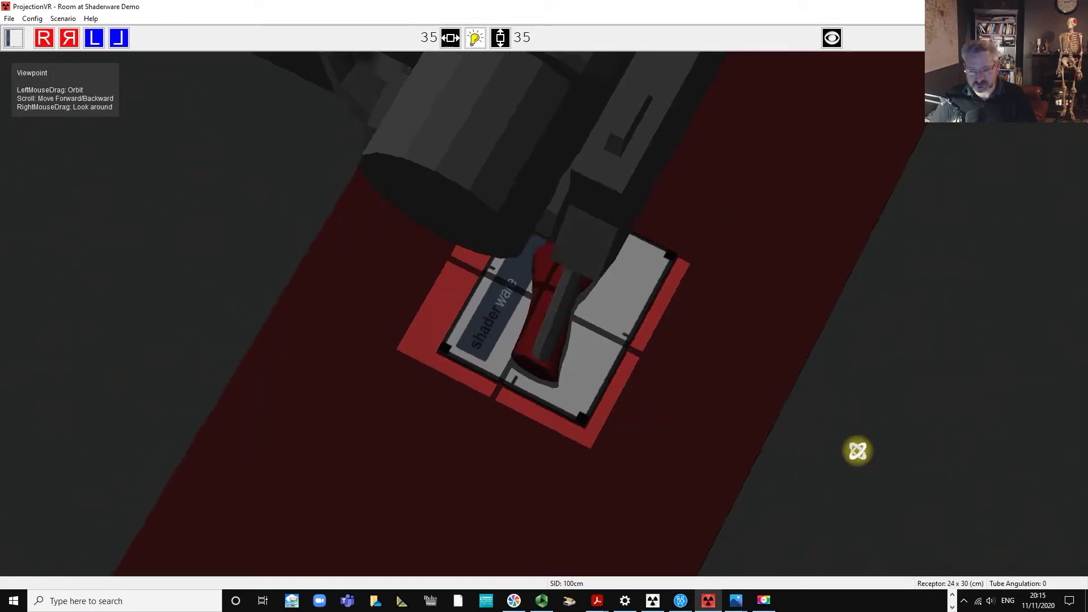
drag(858, 450, 874, 446)
scroll(874, 446, up, 3)
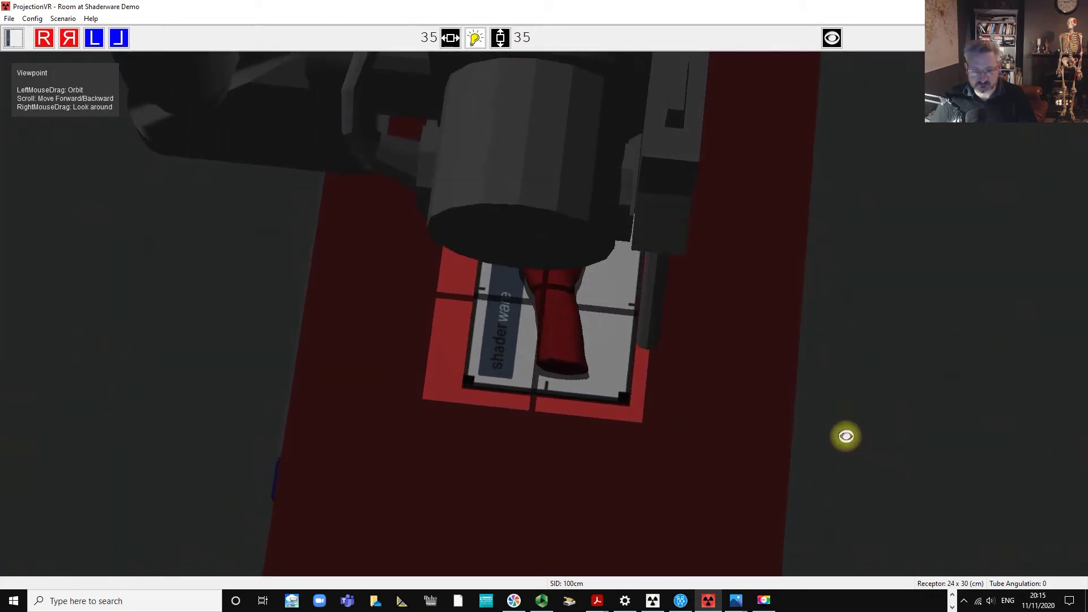
key(space)
drag(680, 375, 676, 376)
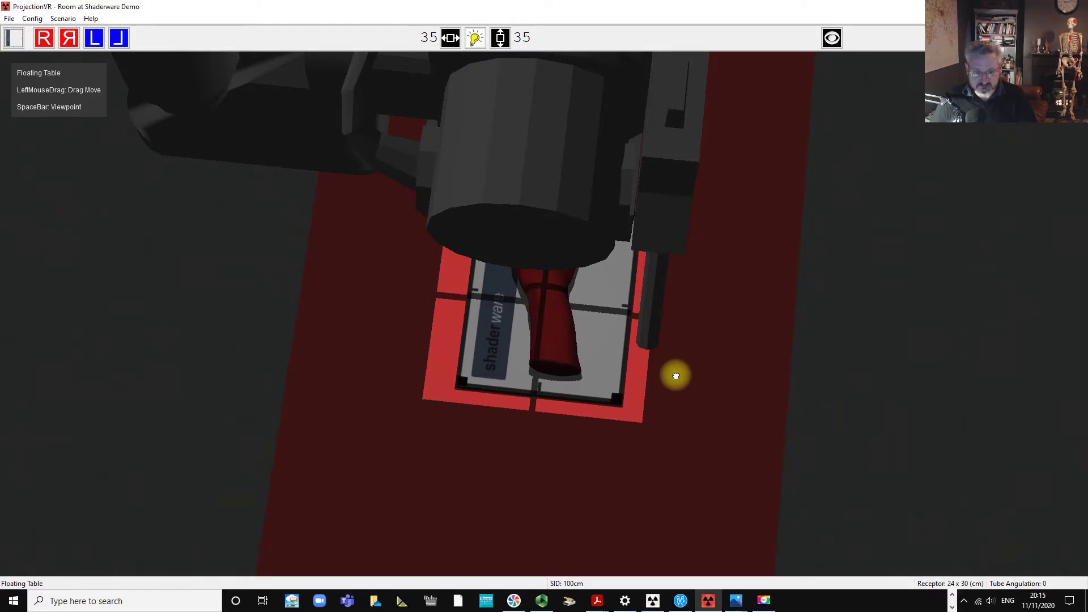
drag(566, 369, 554, 368)
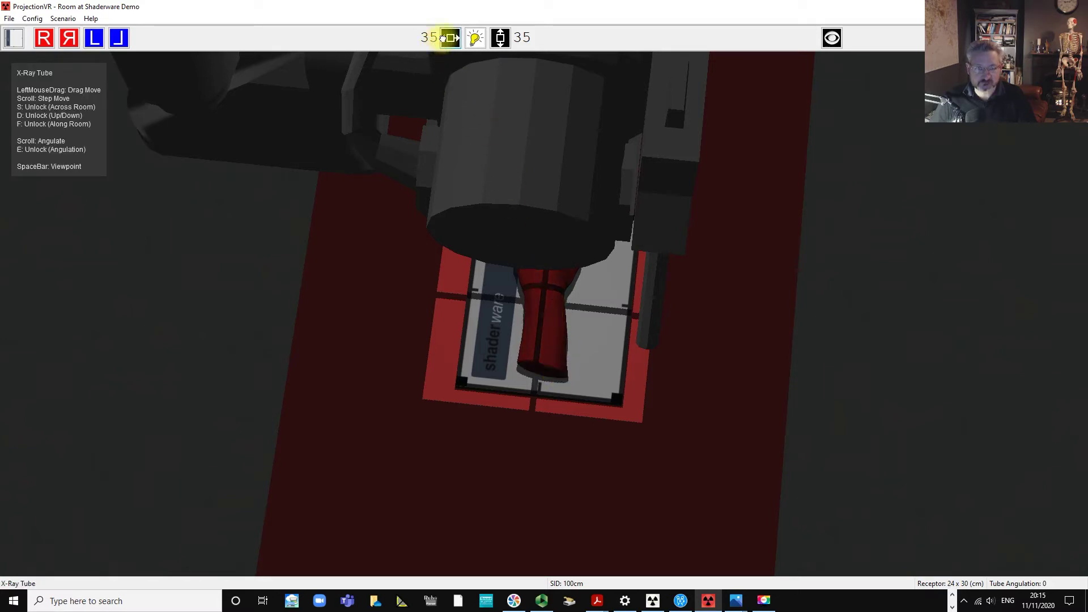
- Set the collimation to 13 × 13 around the wrist and turn the collimation light on
scroll(450, 38, down, 11)
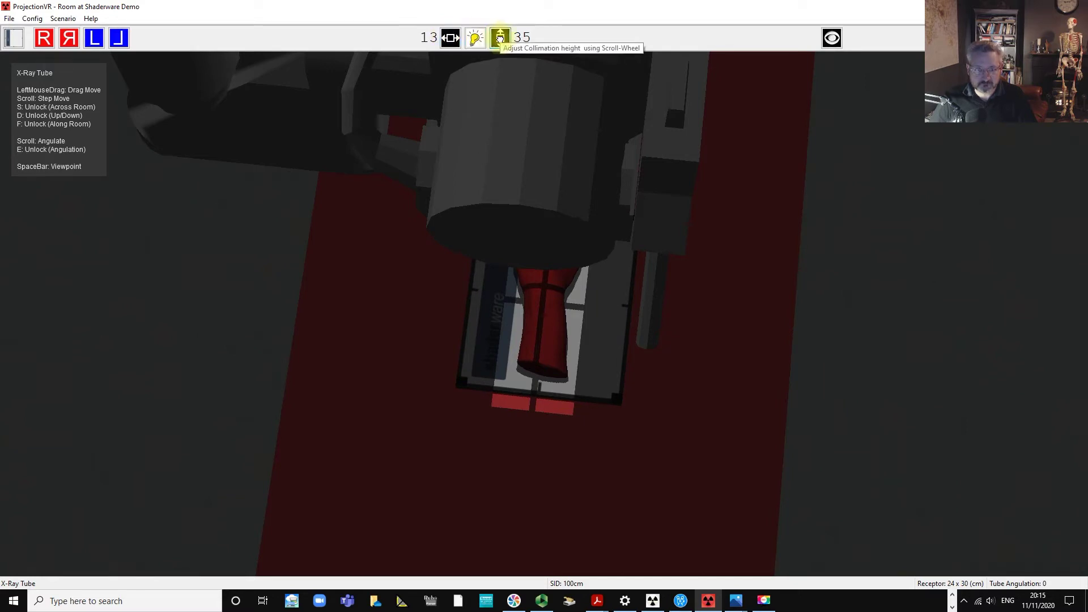
scroll(499, 38, down, 6)
scroll(500, 38, down, 18)
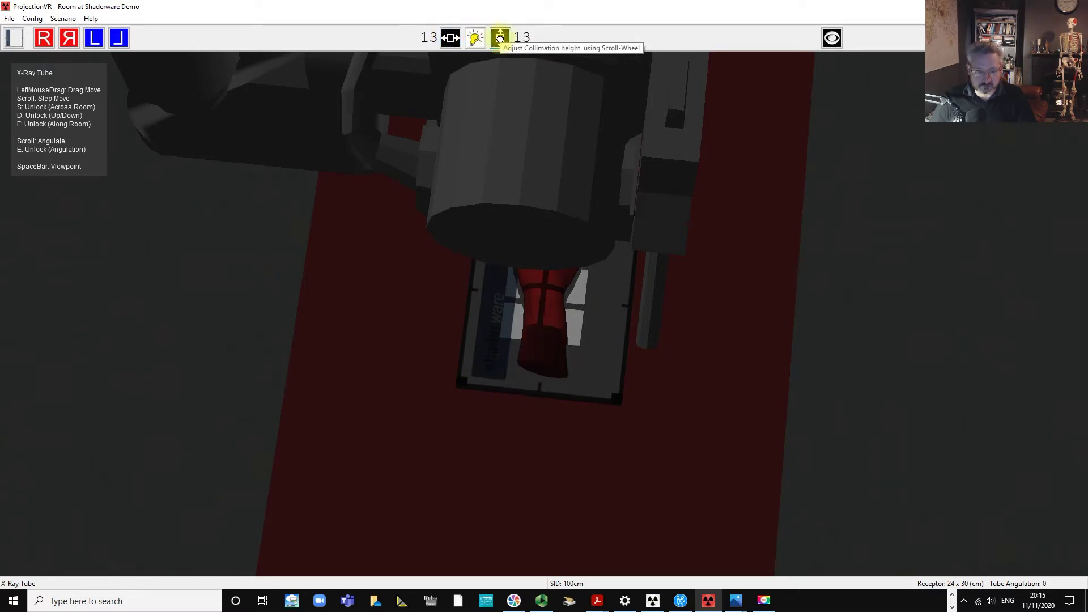
key(space)
drag(189, 329, 243, 321)
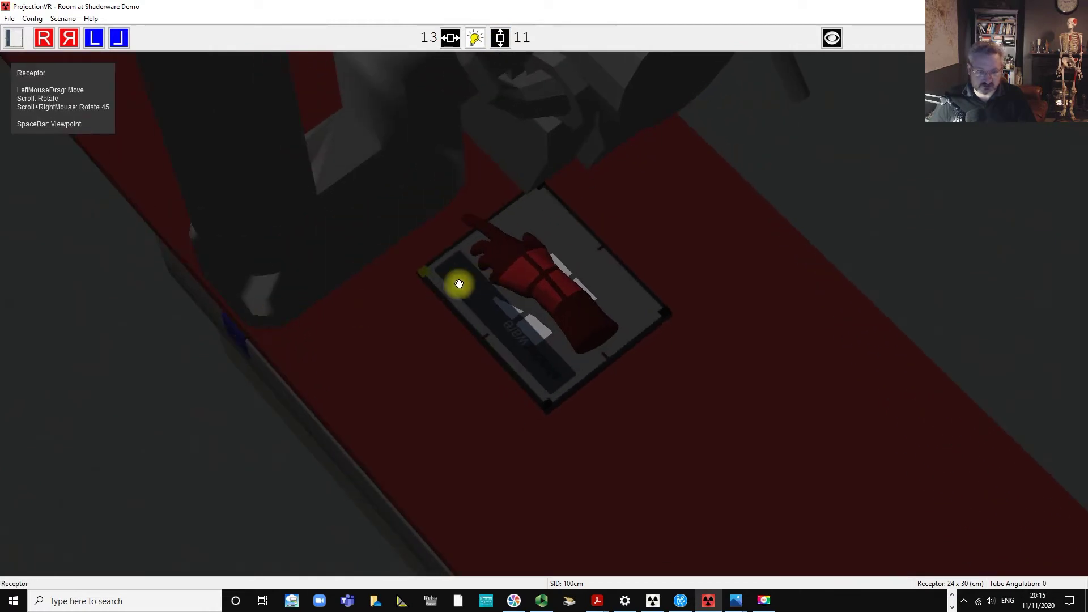
drag(985, 227, 1044, 175)
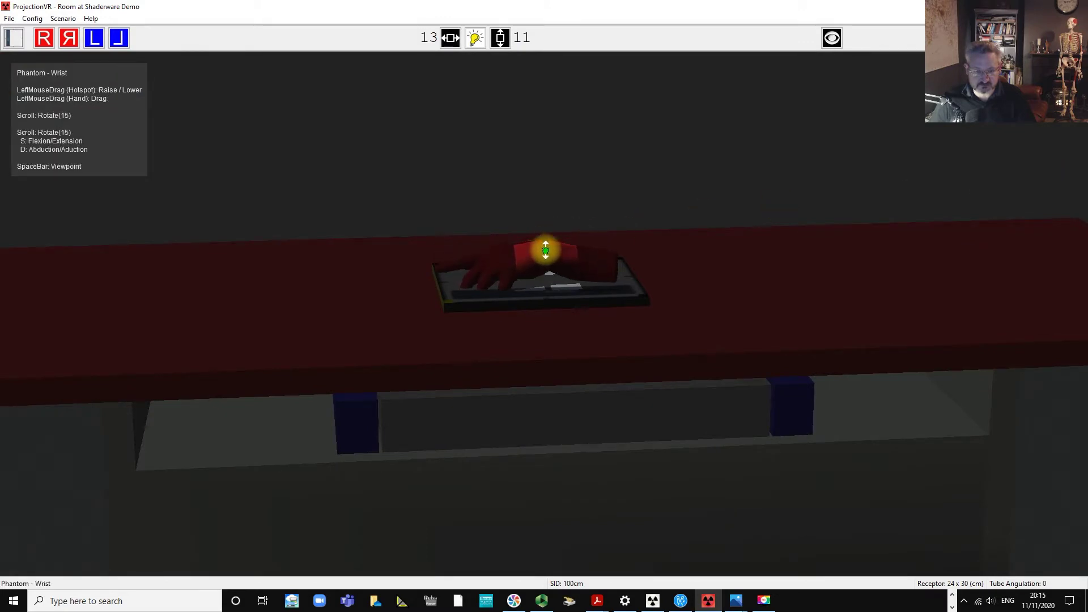
drag(561, 162, 576, 190)
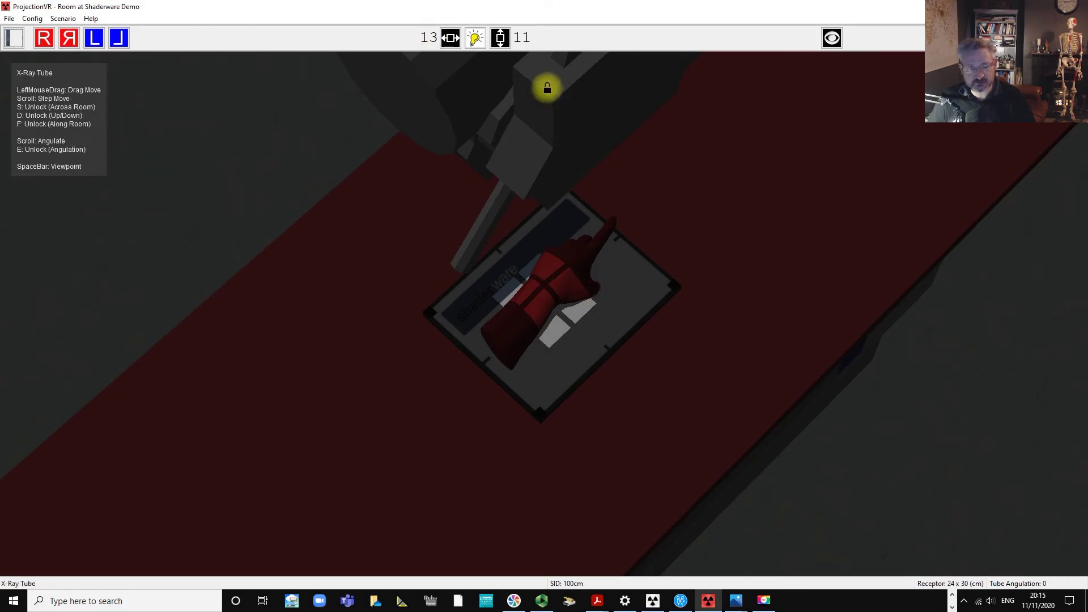
scroll(498, 39, up, 1)
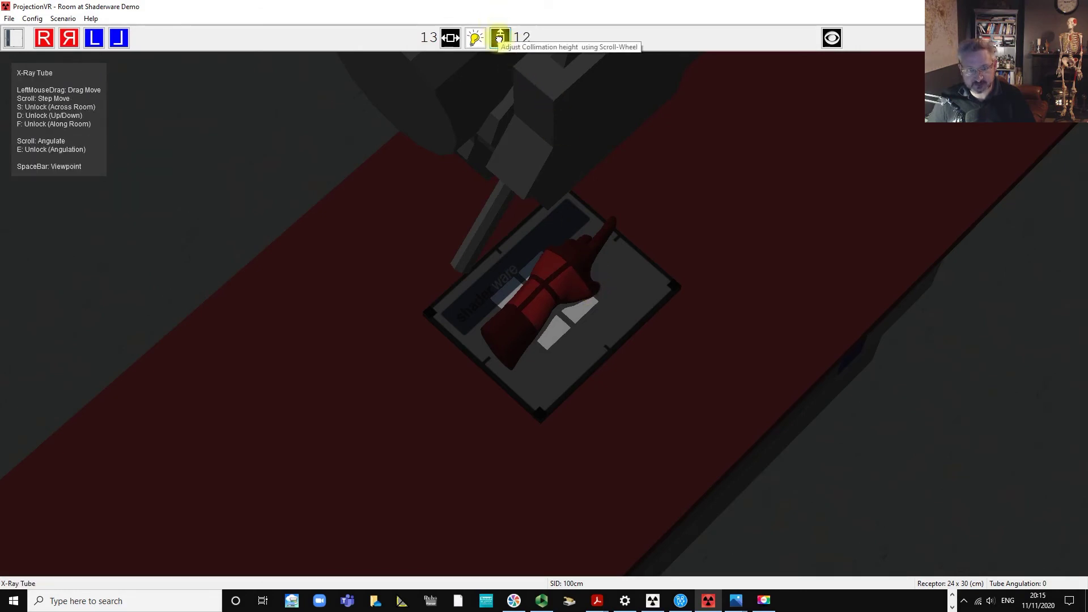
scroll(499, 39, up, 1)
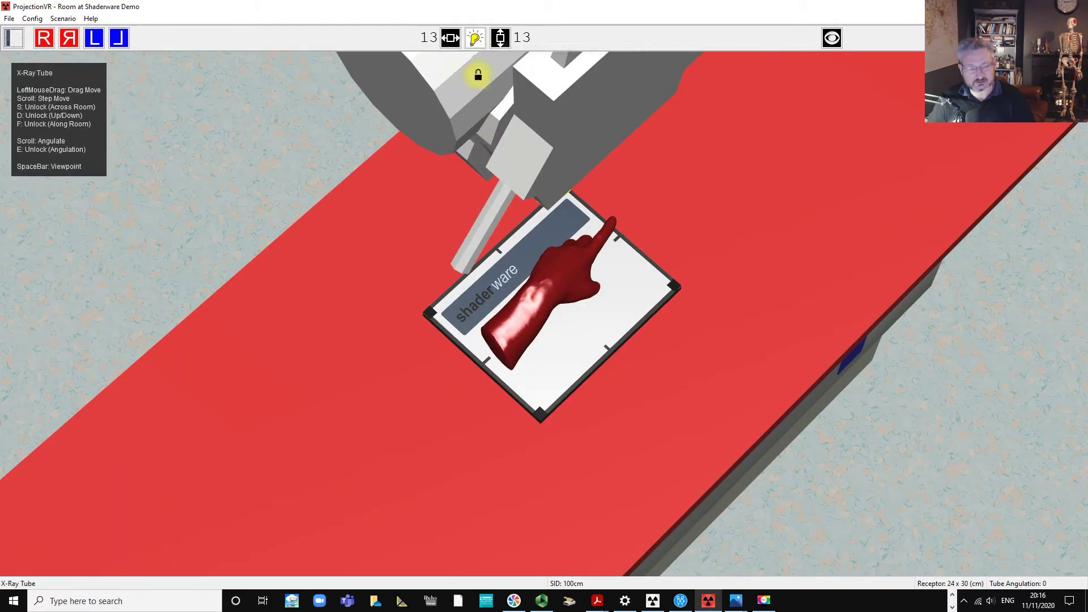
click(475, 38)
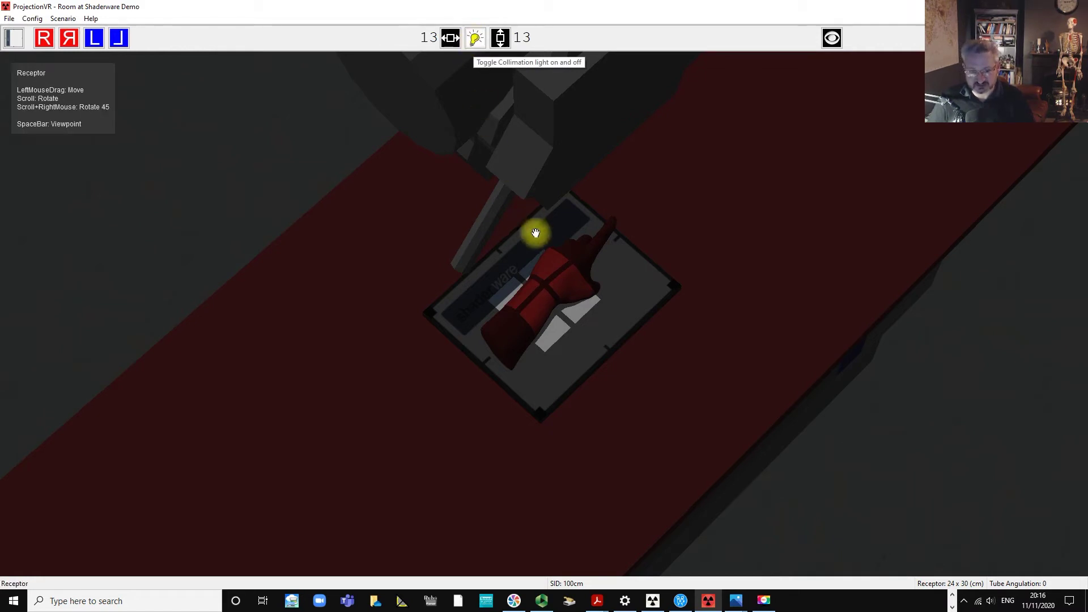
- Nudge the receptor slightly and place the L marker at the plate's upper-left corner
drag(613, 295, 608, 296)
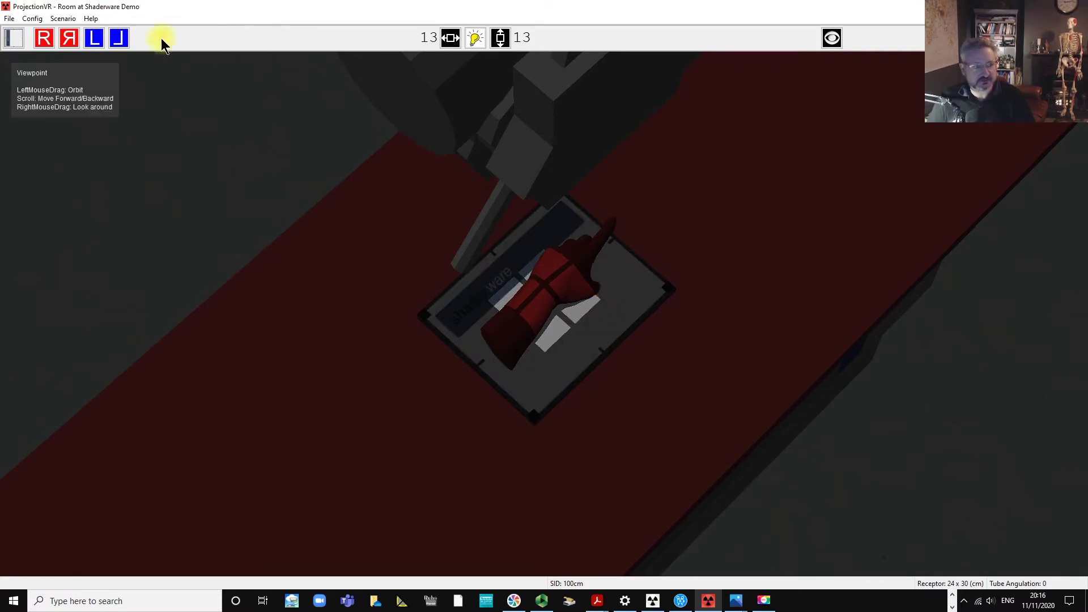
click(87, 39)
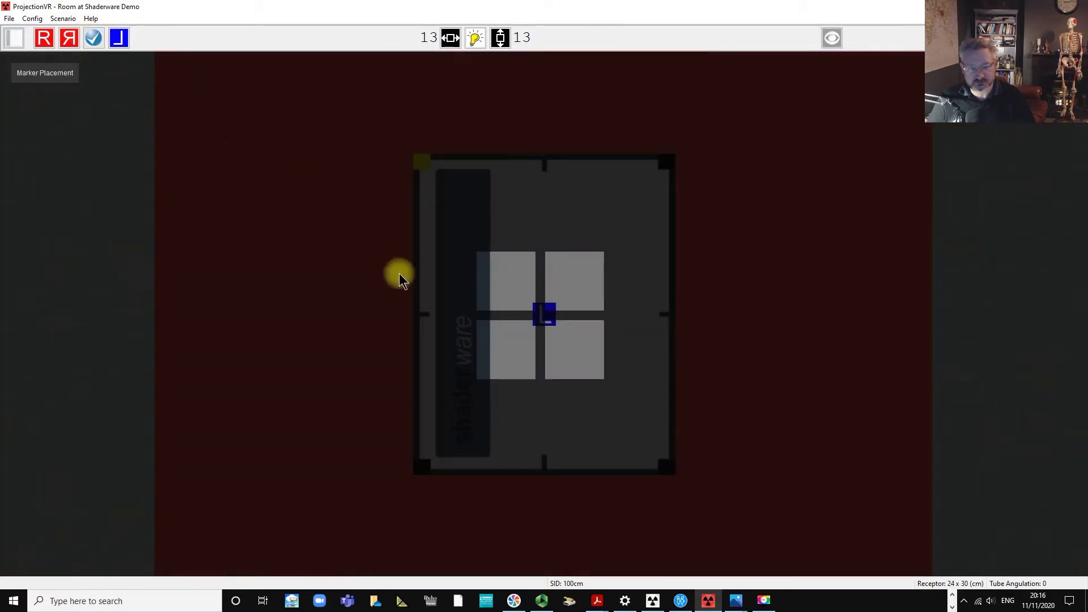
mouse_move(539, 312)
mouse_down()
mouse_move(476, 252)
mouse_move(482, 261)
mouse_up()
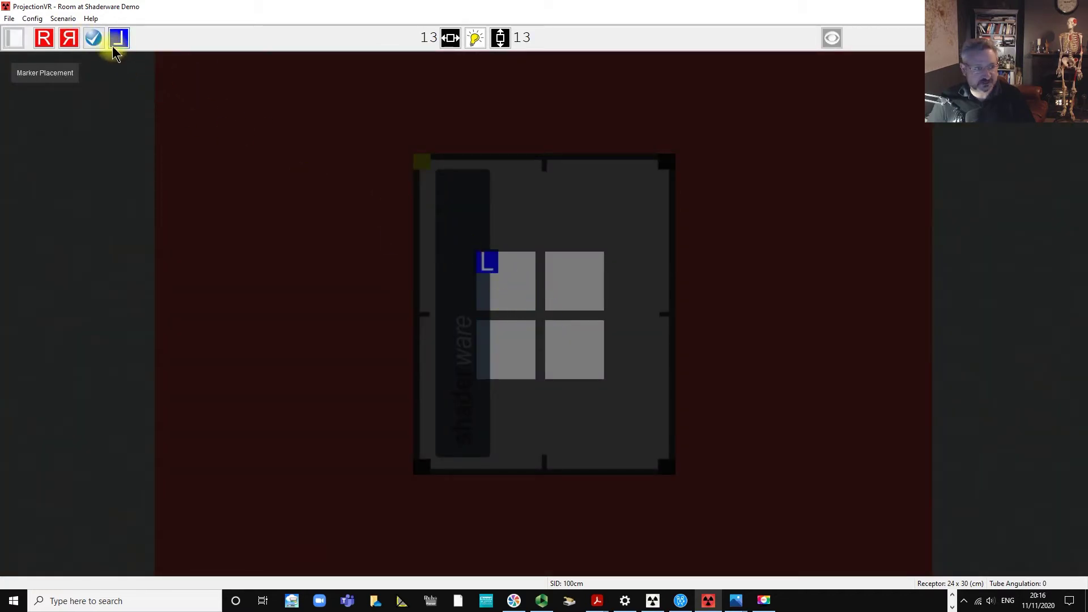
click(95, 39)
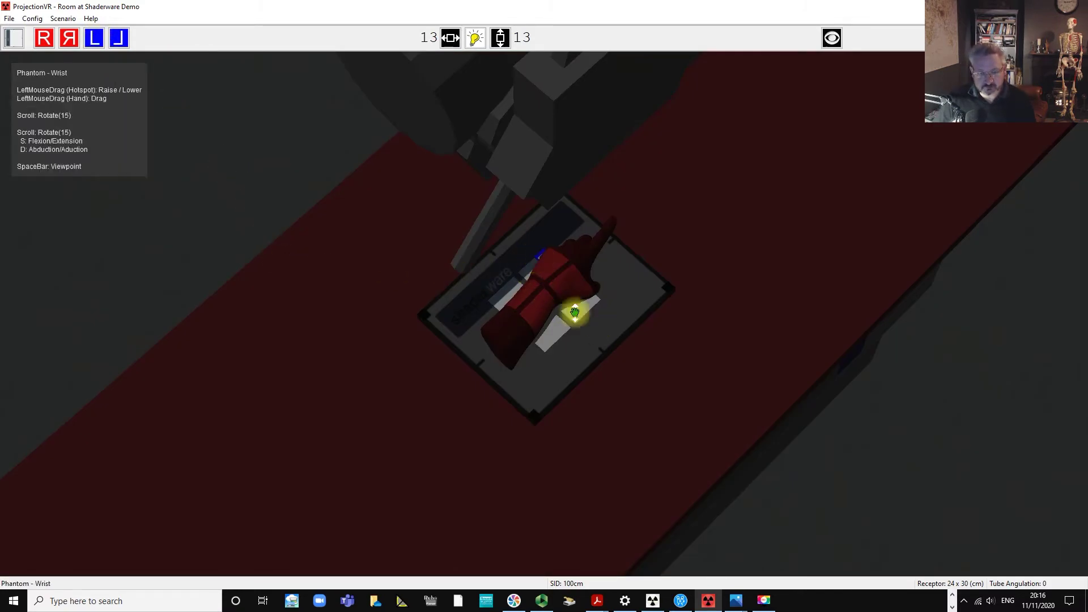
mouse_move(703, 606)
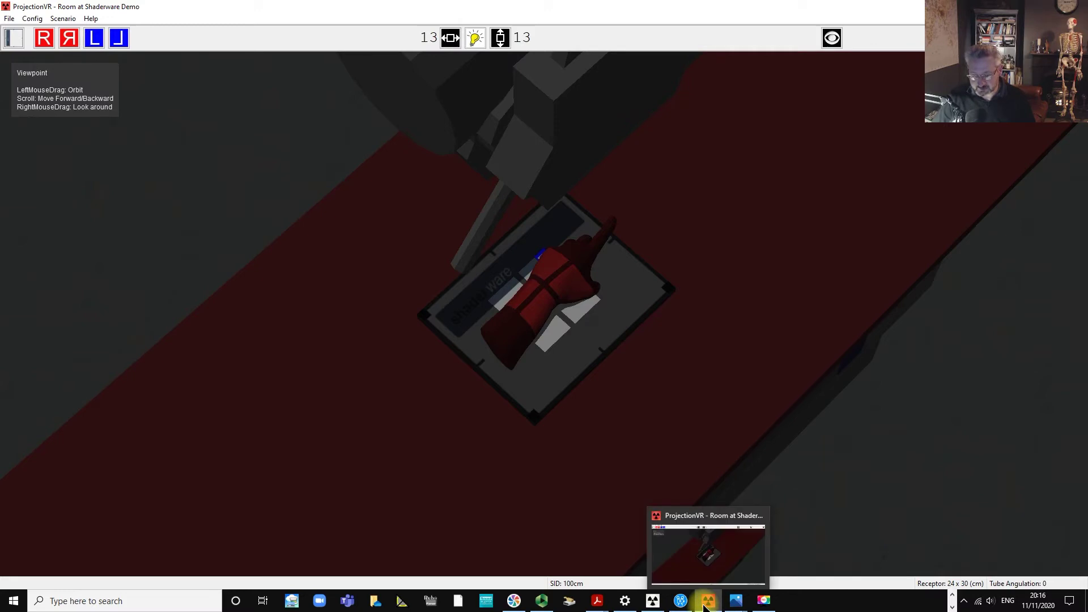
click(654, 603)
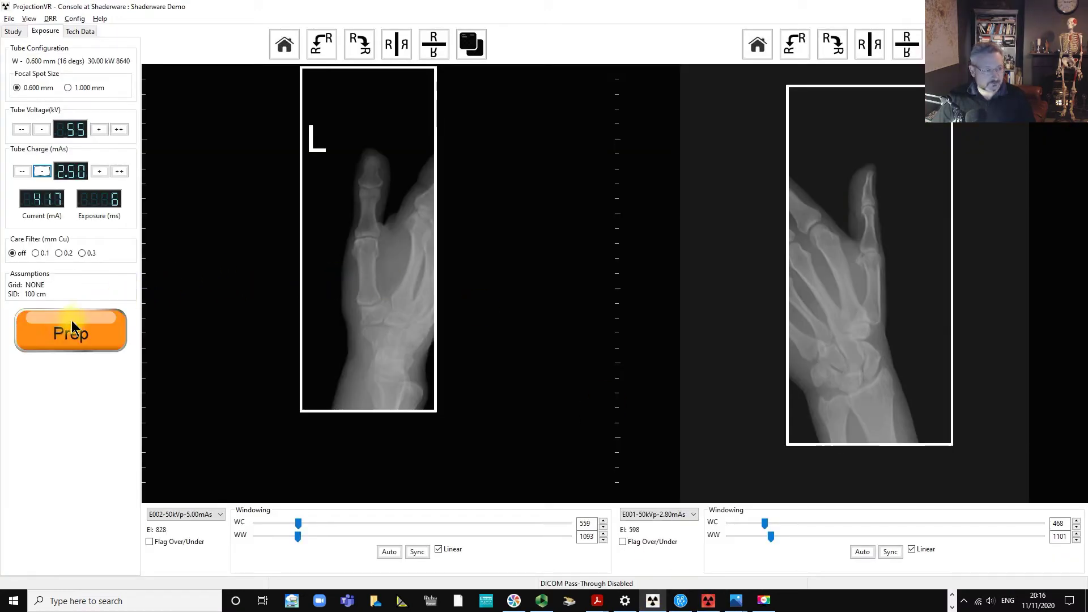
- Expose the left PA wrist at 55 kVp, 2.50 mAs, flip the image horizontally and window it
click(65, 332)
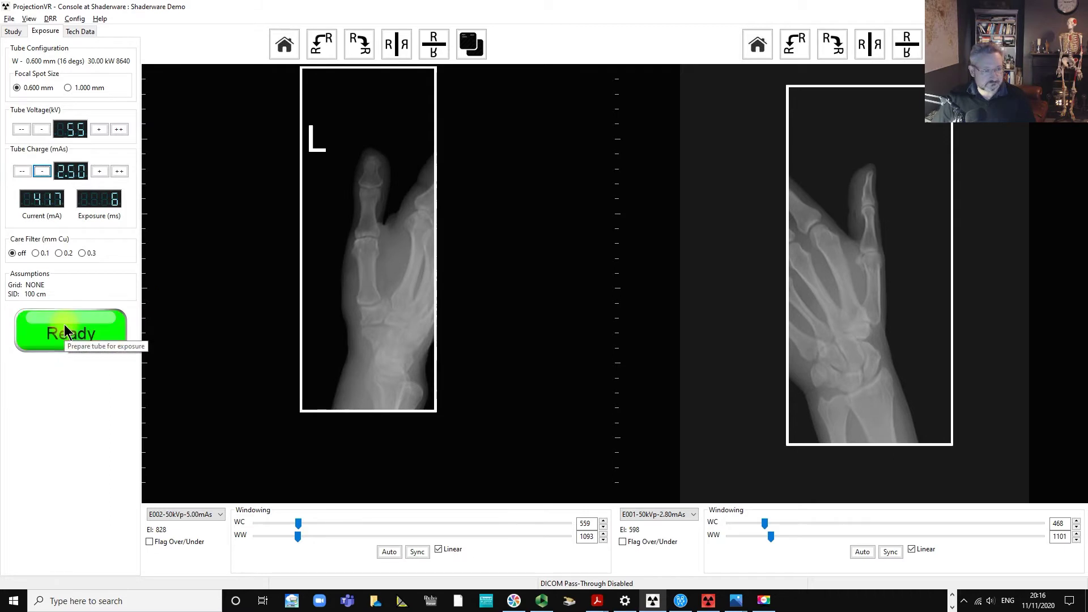
click(65, 332)
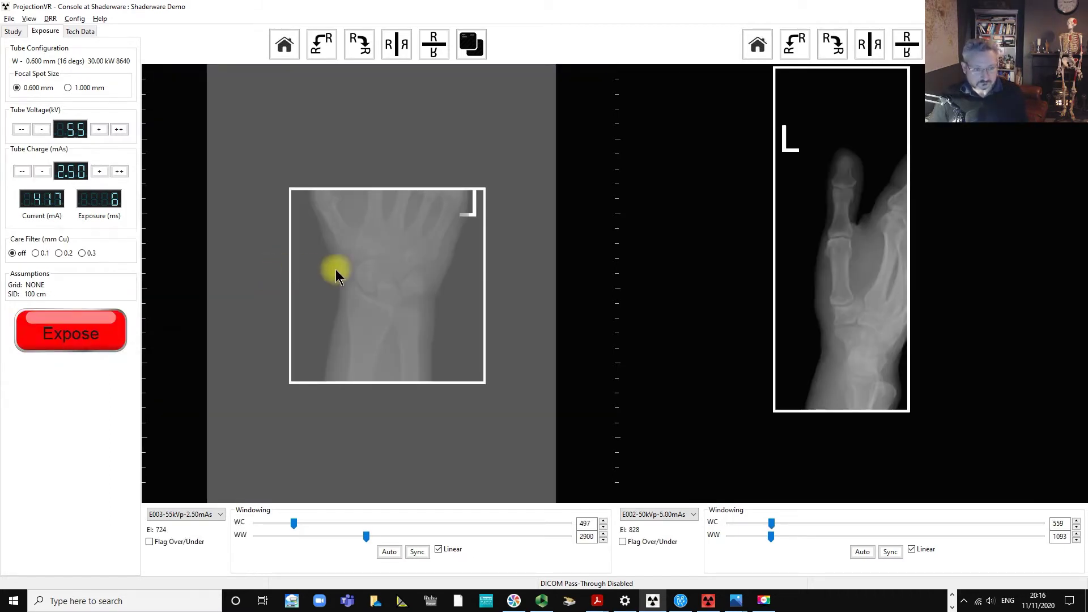
drag(420, 263, 276, 246)
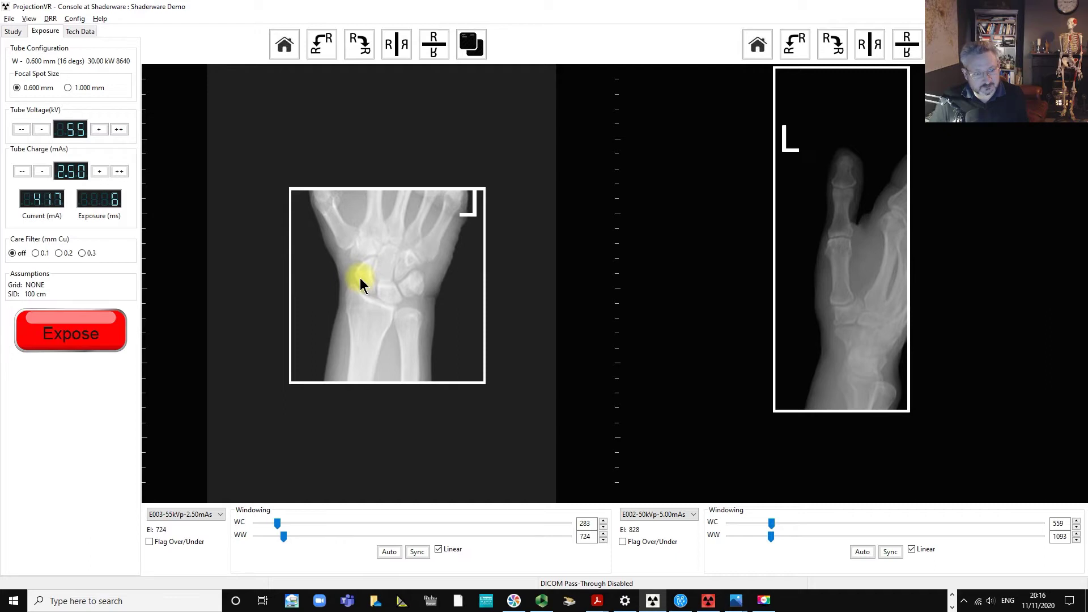
click(395, 45)
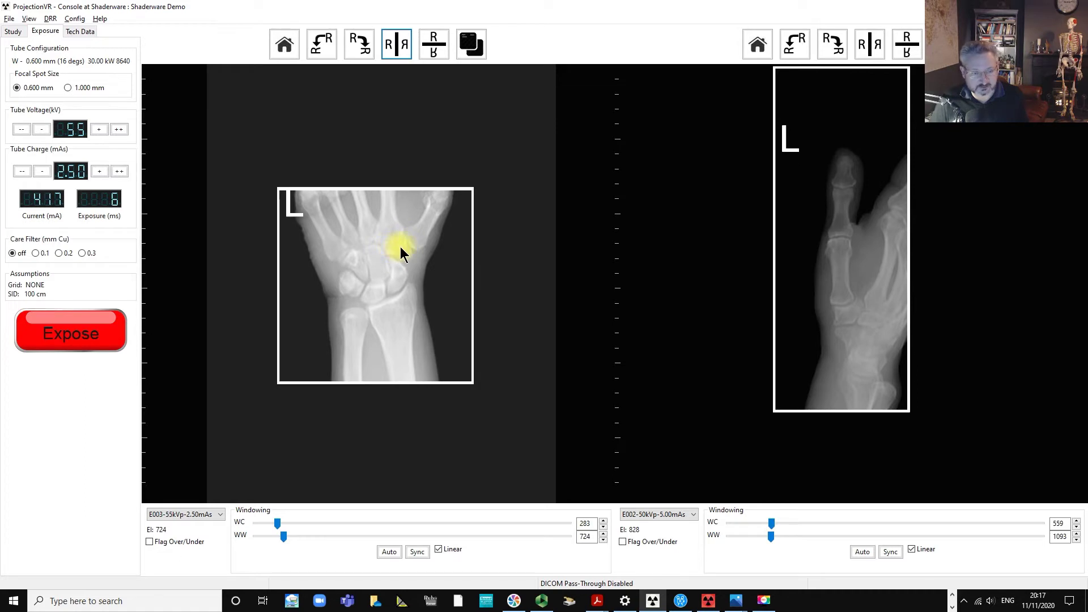
drag(397, 246, 373, 300)
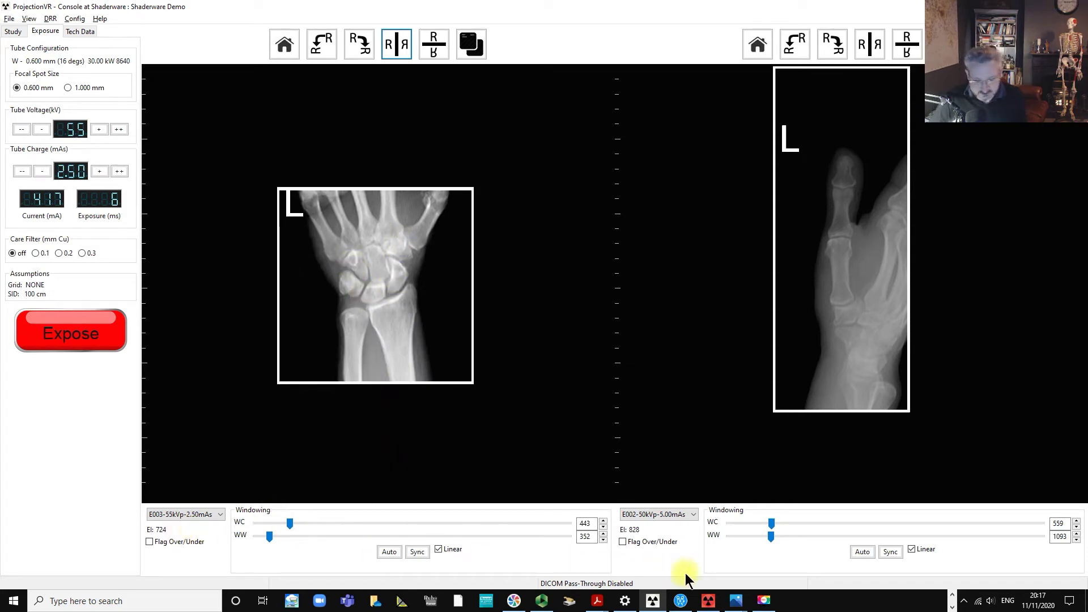
click(651, 604)
click(652, 604)
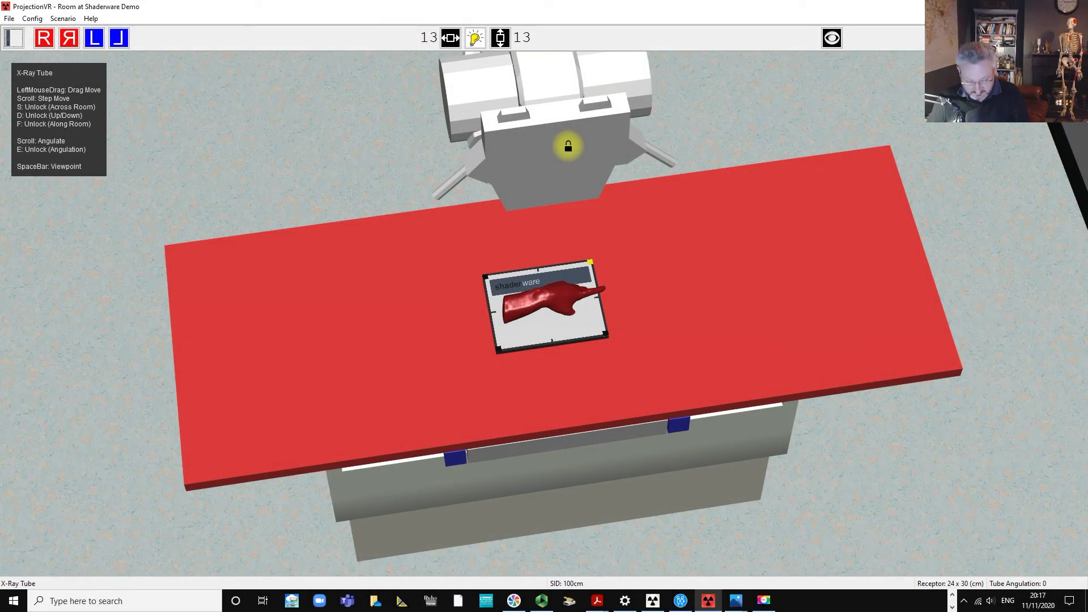
- Angle the X-ray tube to 15° and lower it to 99 cm SID
key(e)
scroll(568, 147, down, 3)
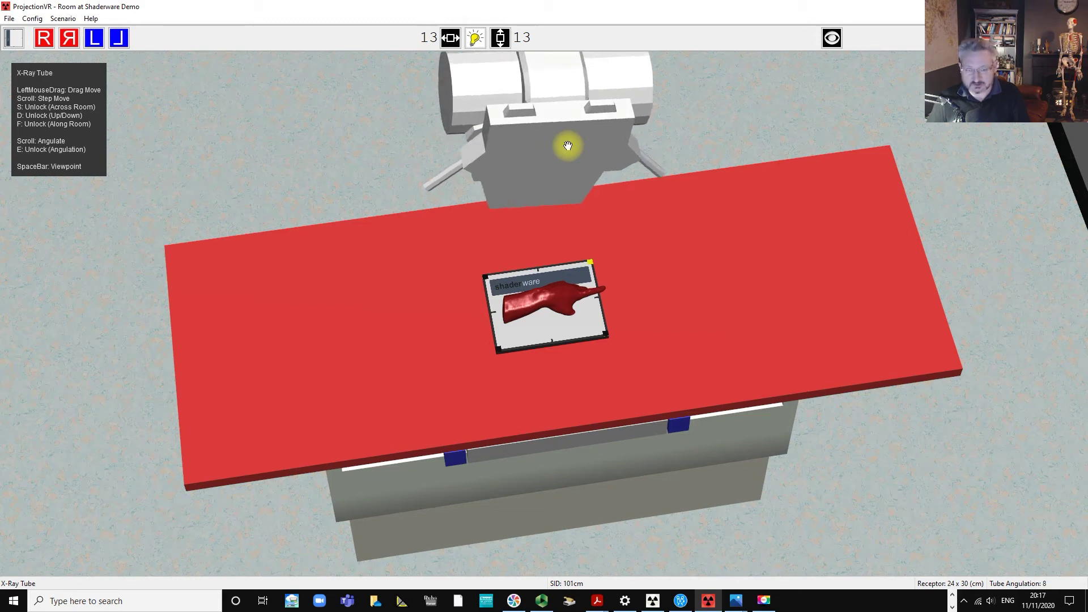
scroll(568, 147, down, 1)
scroll(568, 146, down, 1)
scroll(568, 146, down, 2)
scroll(567, 146, down, 2)
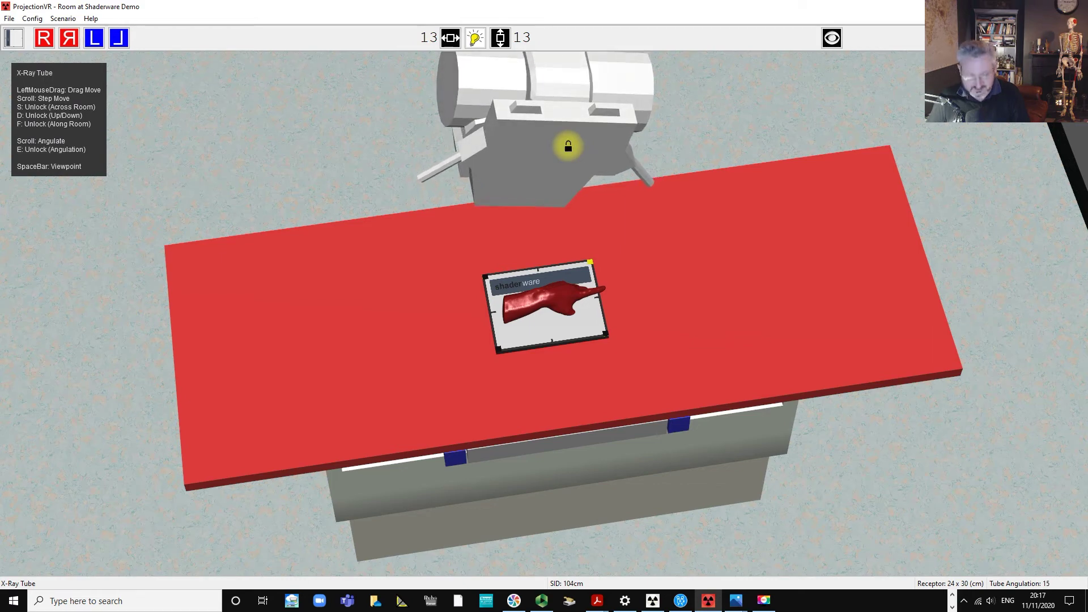
drag(568, 146, 569, 158)
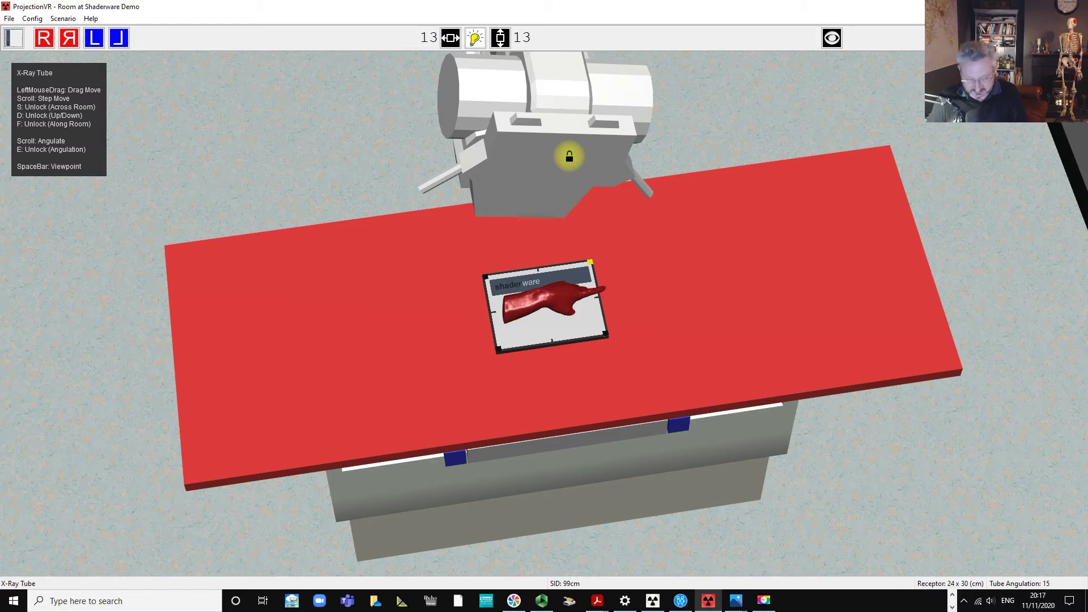
- Move the tube along the room over the wrist and turn the collimation light on
drag(569, 156, 630, 158)
click(478, 44)
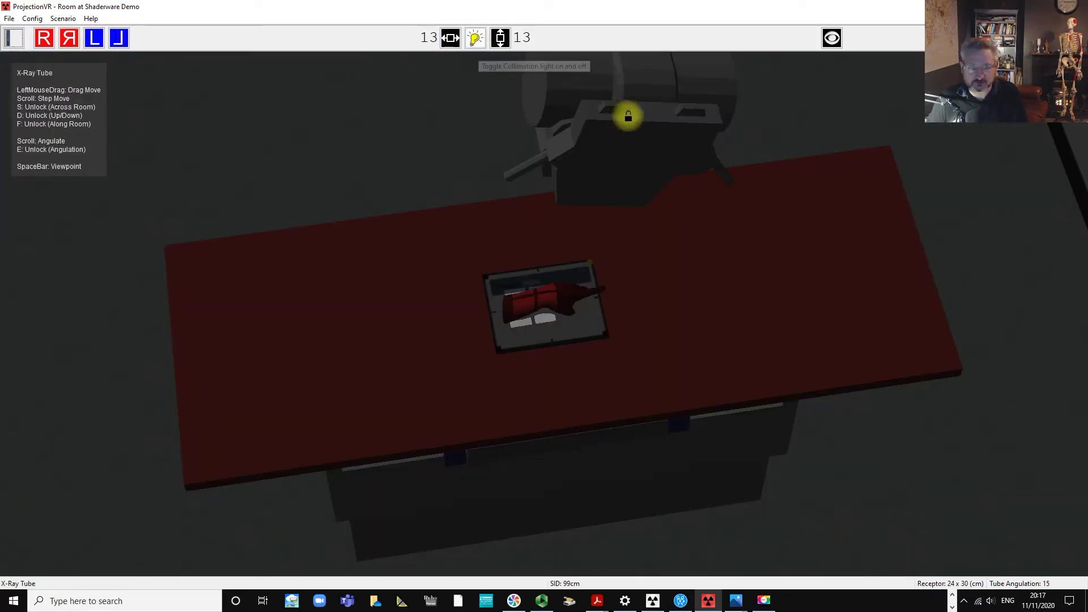
mouse_move(664, 151)
mouse_down()
mouse_move(646, 141)
mouse_move(659, 145)
mouse_up()
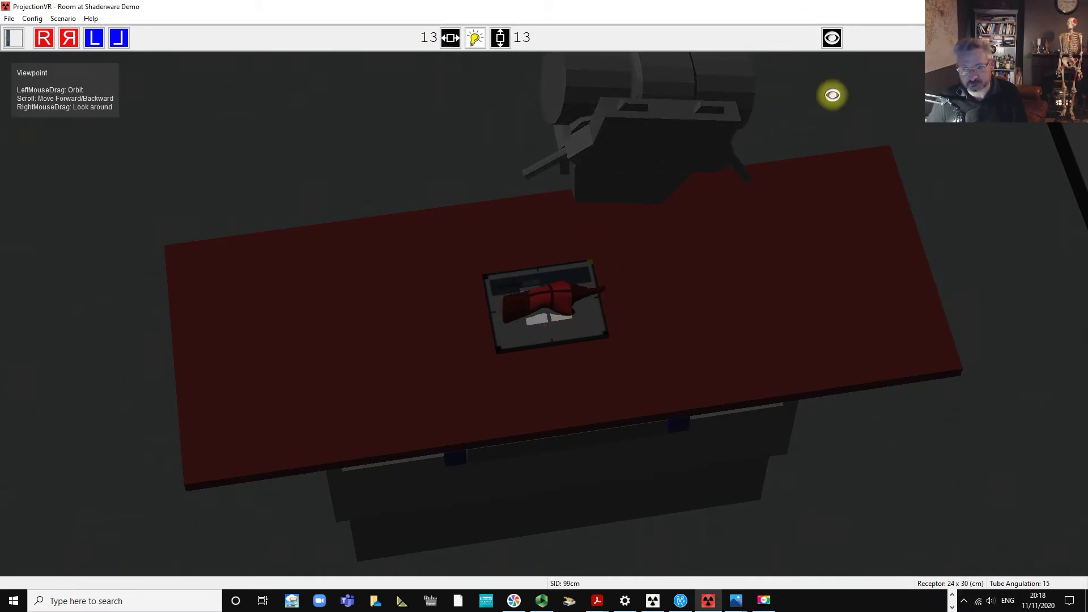
scroll(833, 93, up, 5)
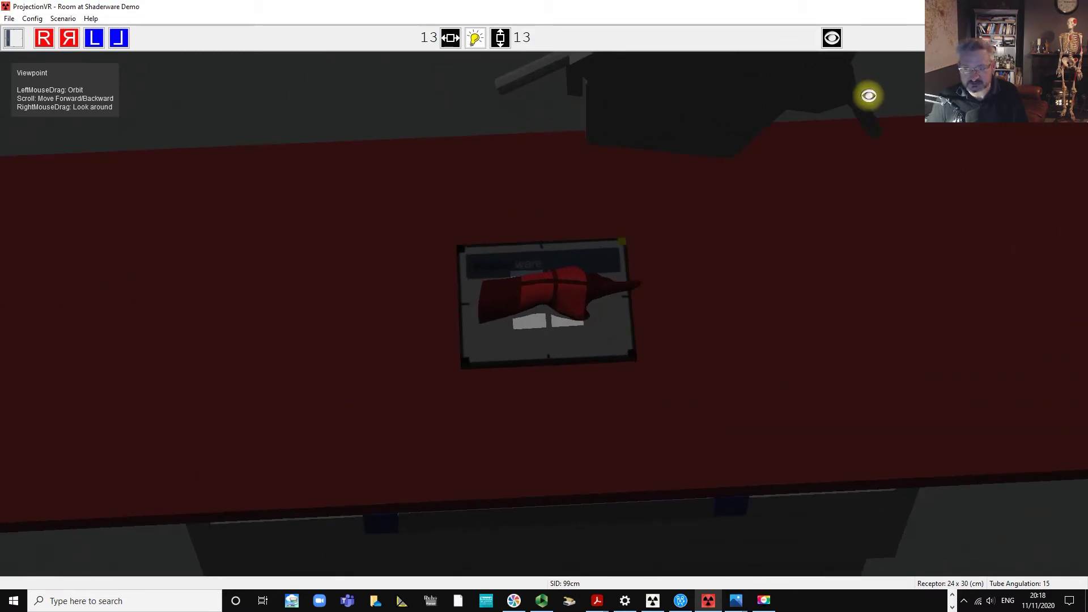
mouse_move(899, 80)
mouse_down()
mouse_move(885, 55)
mouse_move(893, 48)
mouse_move(896, 81)
mouse_up()
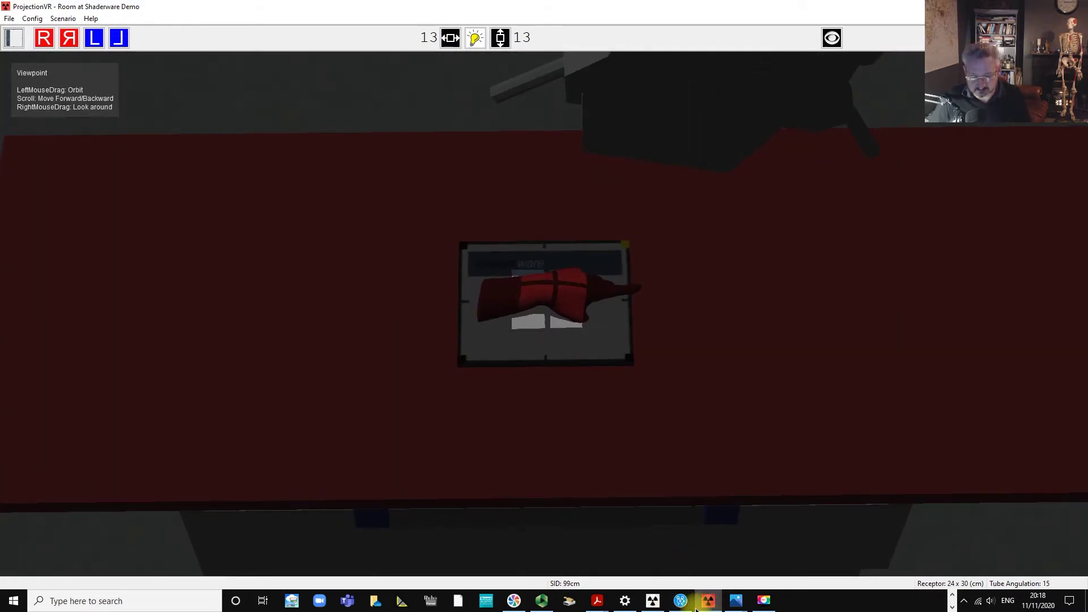
- Acquire the angled wrist exposure E004, mirror it horizontally and adjust its windowing
mouse_move(658, 603)
click(606, 561)
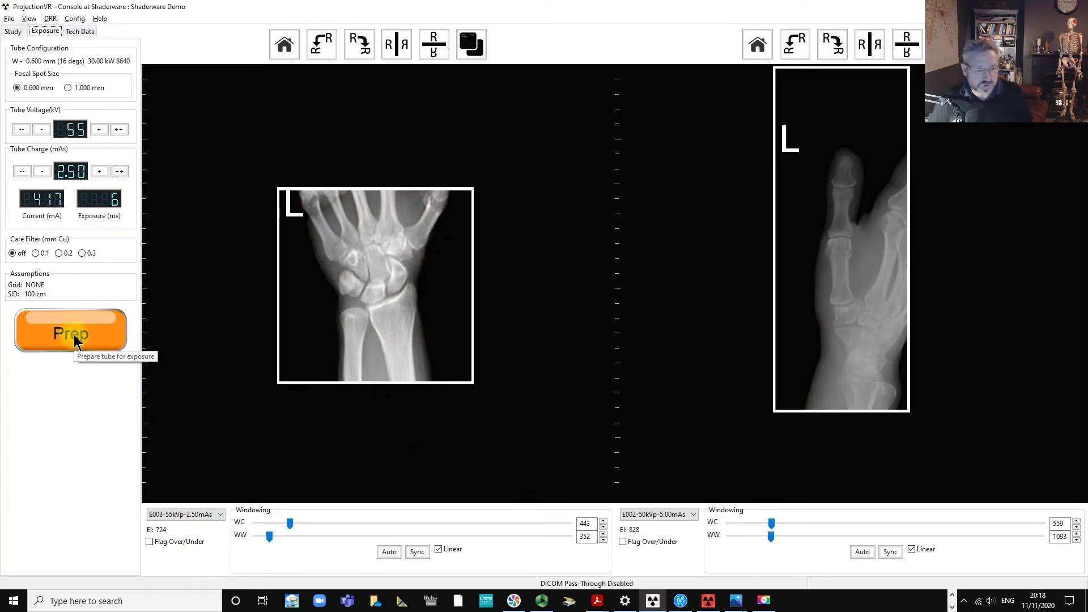
click(74, 340)
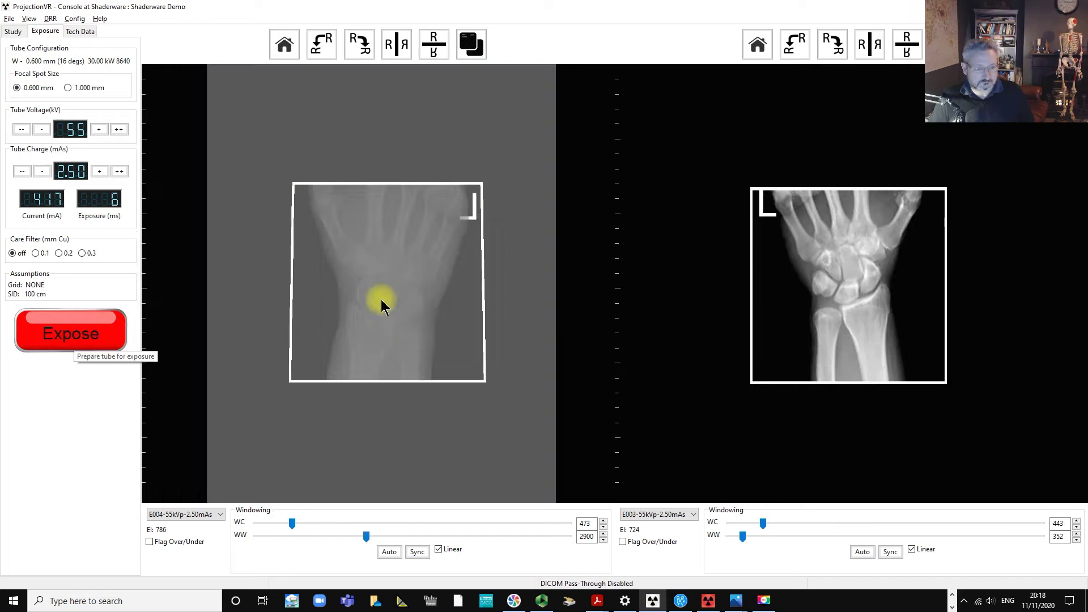
mouse_move(382, 302)
mouse_down()
mouse_move(425, 279)
mouse_move(413, 301)
mouse_move(312, 311)
mouse_up()
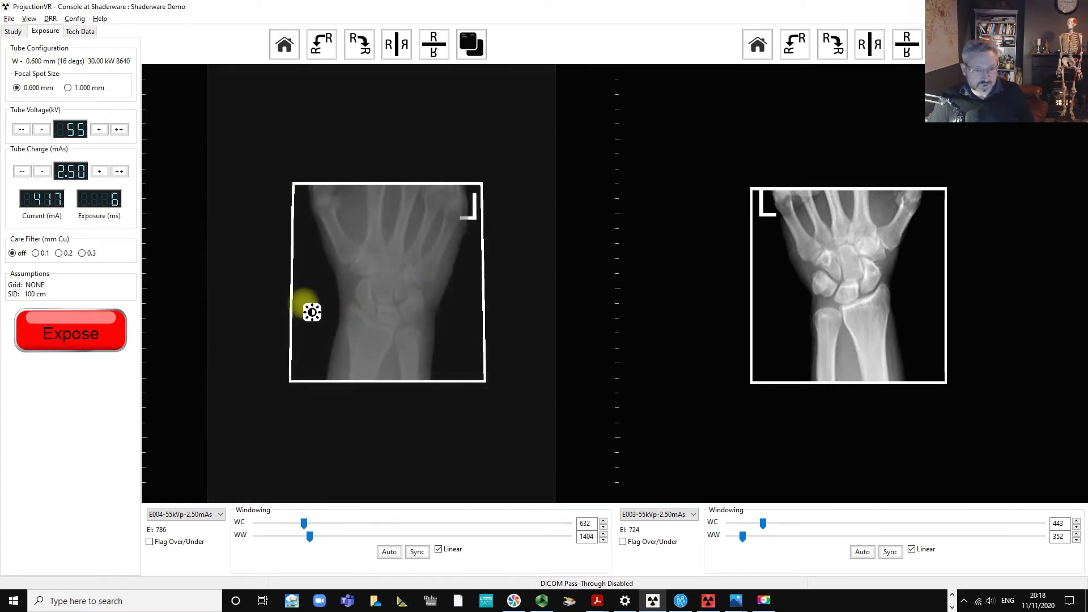
click(393, 49)
drag(389, 243, 300, 226)
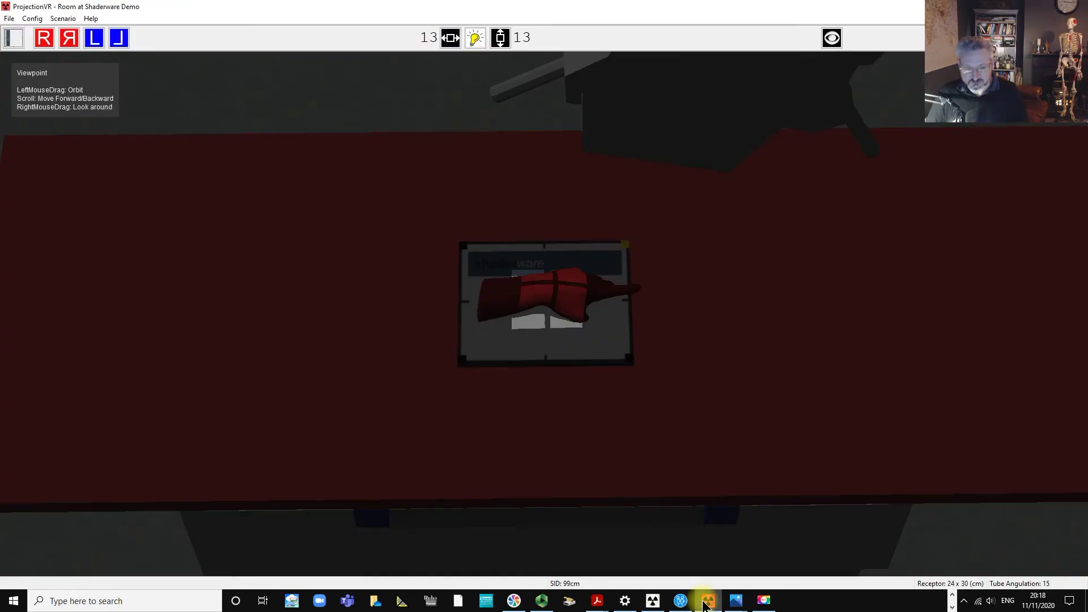
click(709, 601)
- Angle the tube to 25°, turn on the collimation light and set SID to 100 cm
key(space)
scroll(909, 97, down, 5)
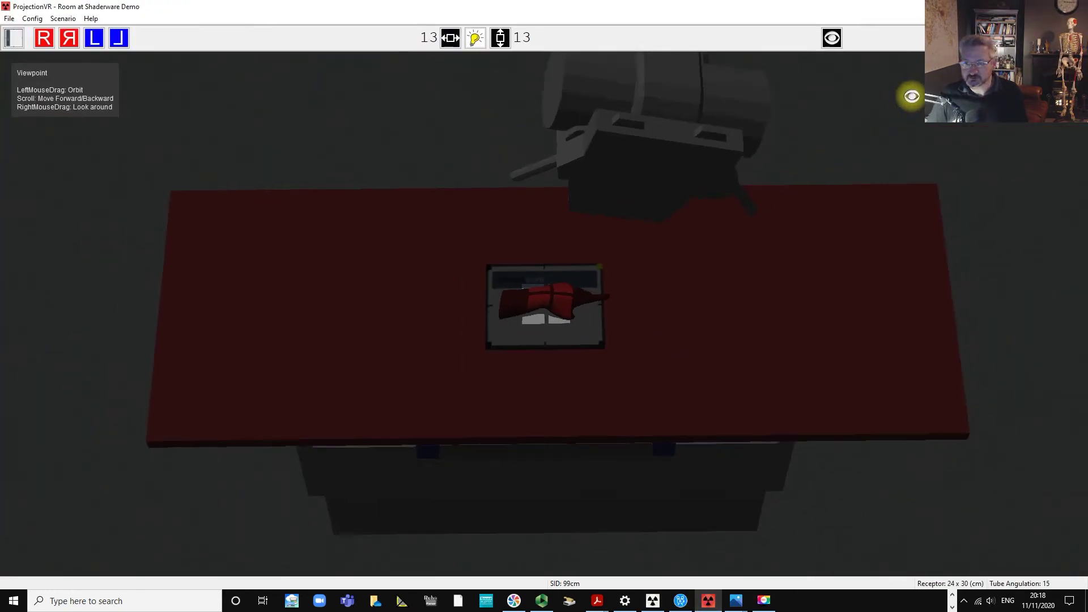
mouse_move(640, 177)
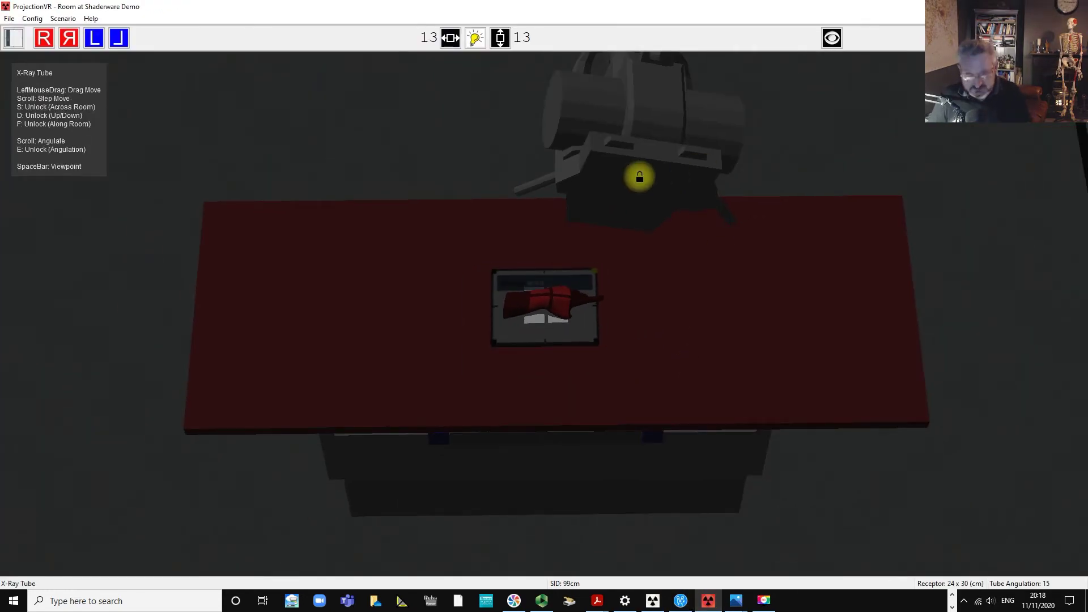
scroll(640, 177, up, 4)
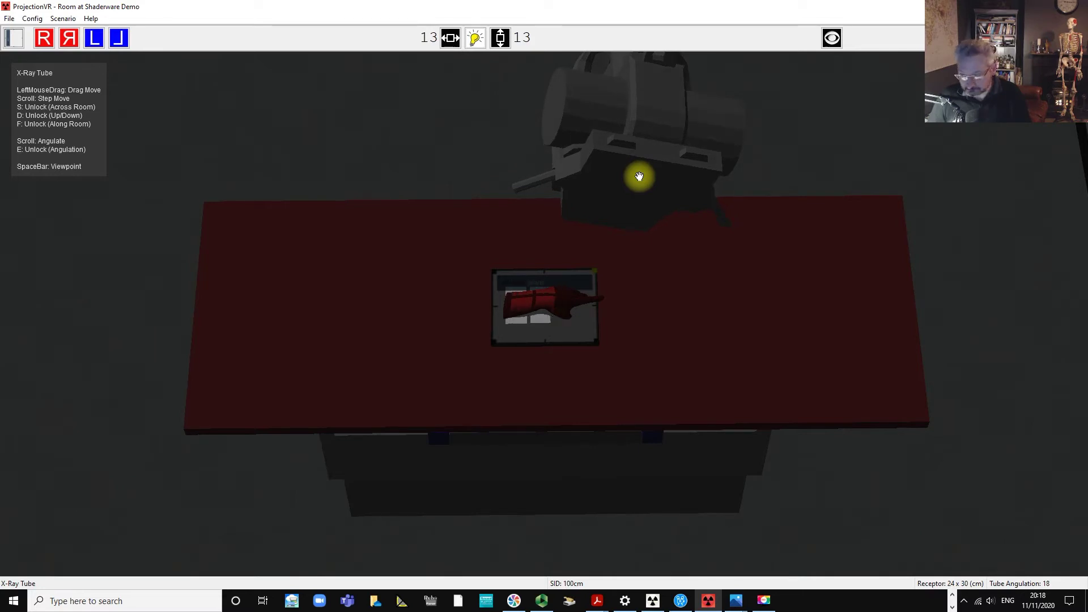
scroll(640, 177, up, 5)
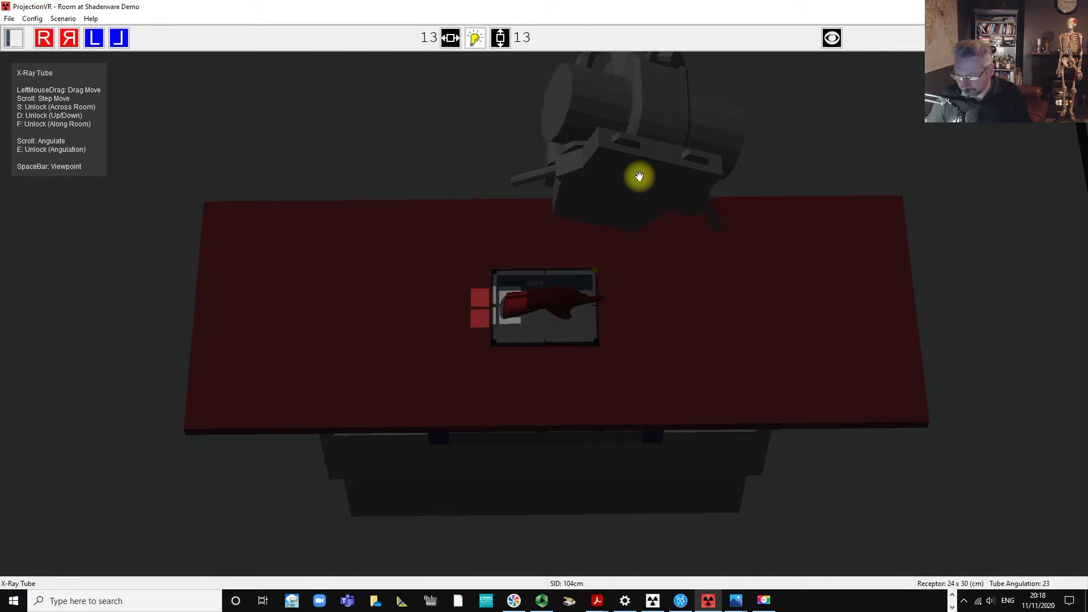
scroll(639, 177, up, 1)
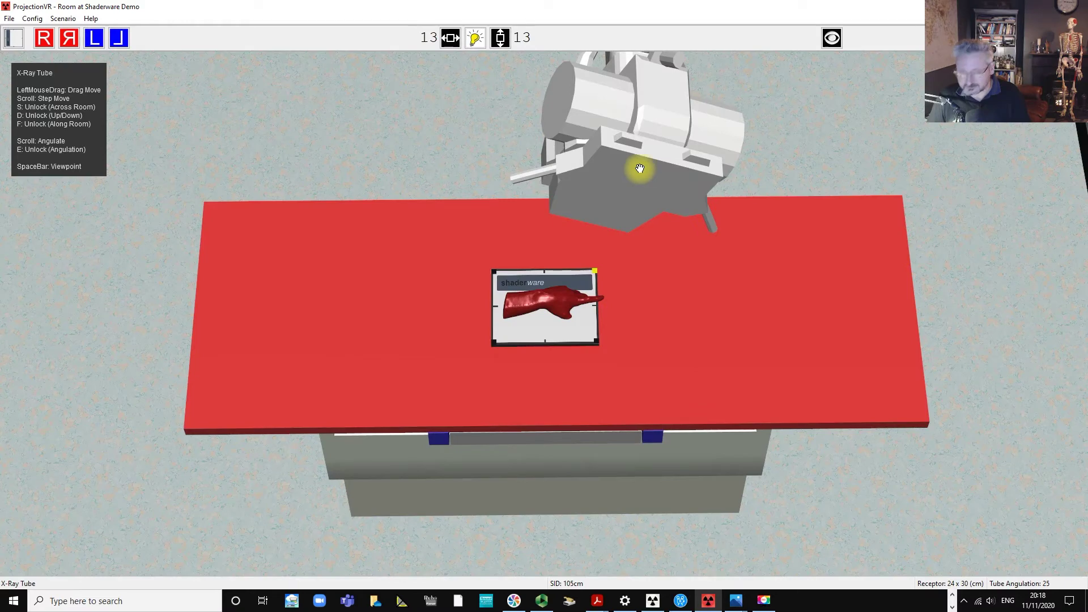
click(475, 37)
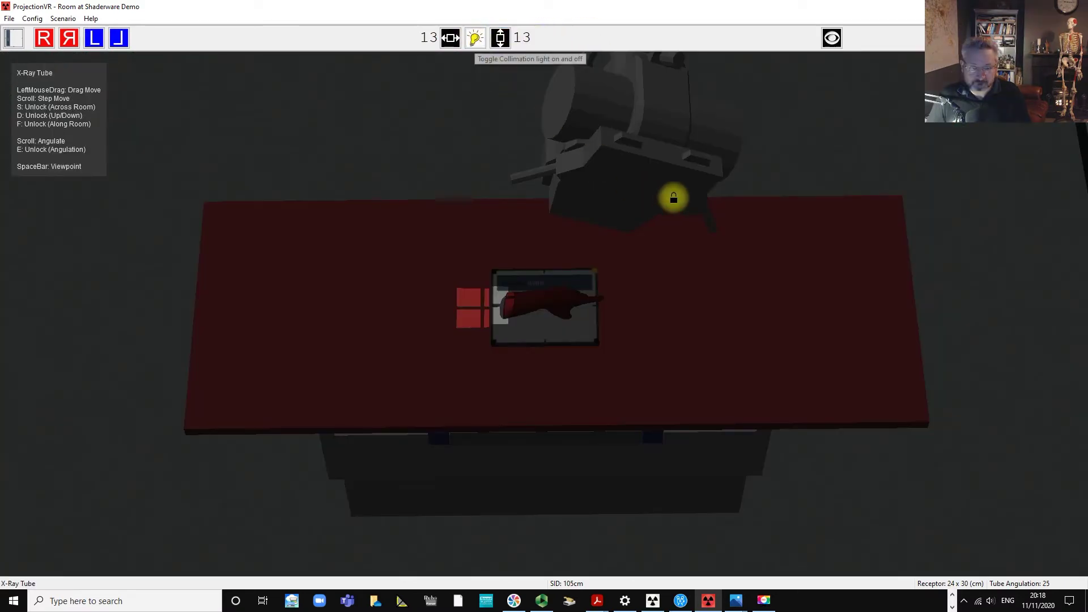
drag(671, 195, 707, 198)
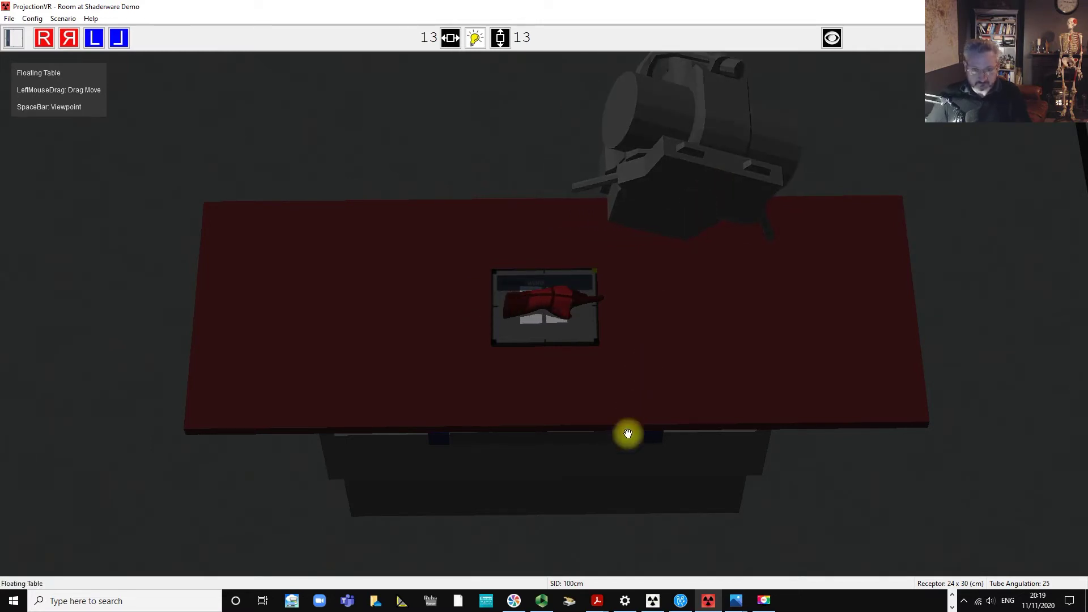
click(659, 600)
- Acquire a new wrist exposure, mirror it horizontally and adjust its windowing
click(111, 335)
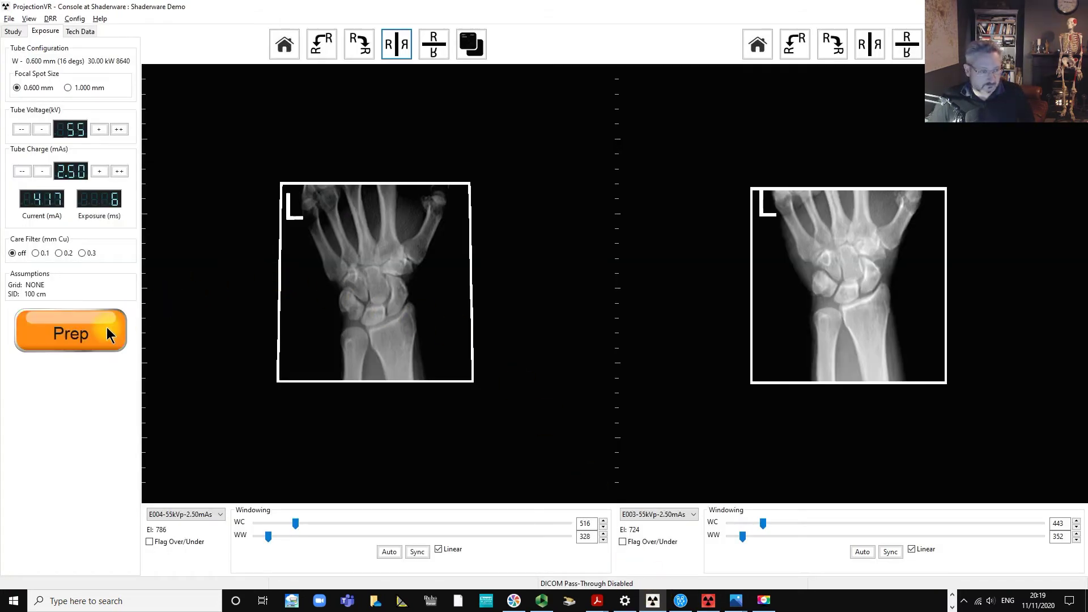
click(110, 334)
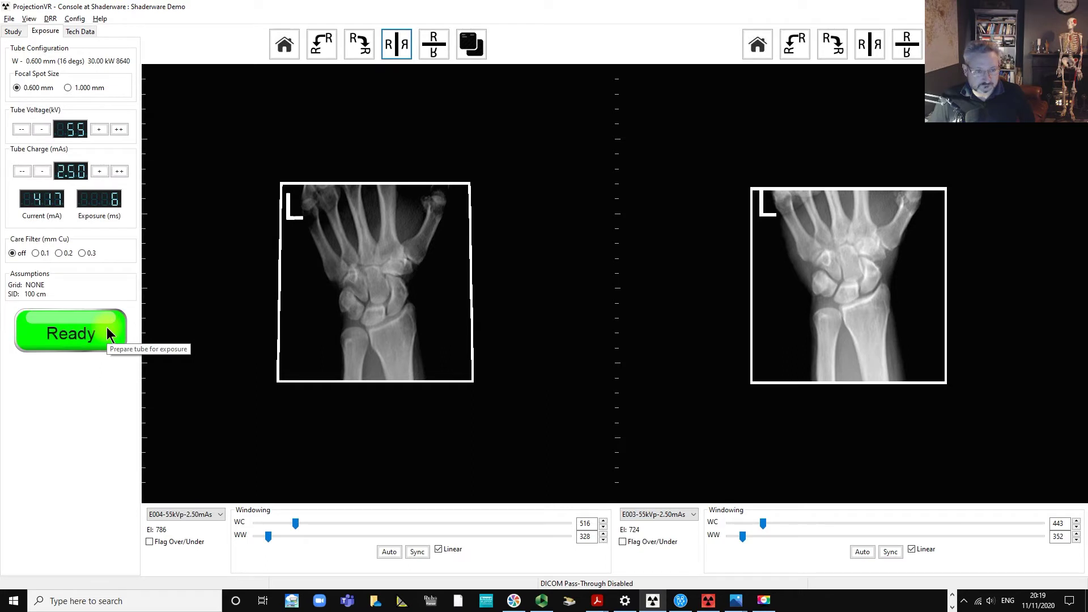
click(110, 333)
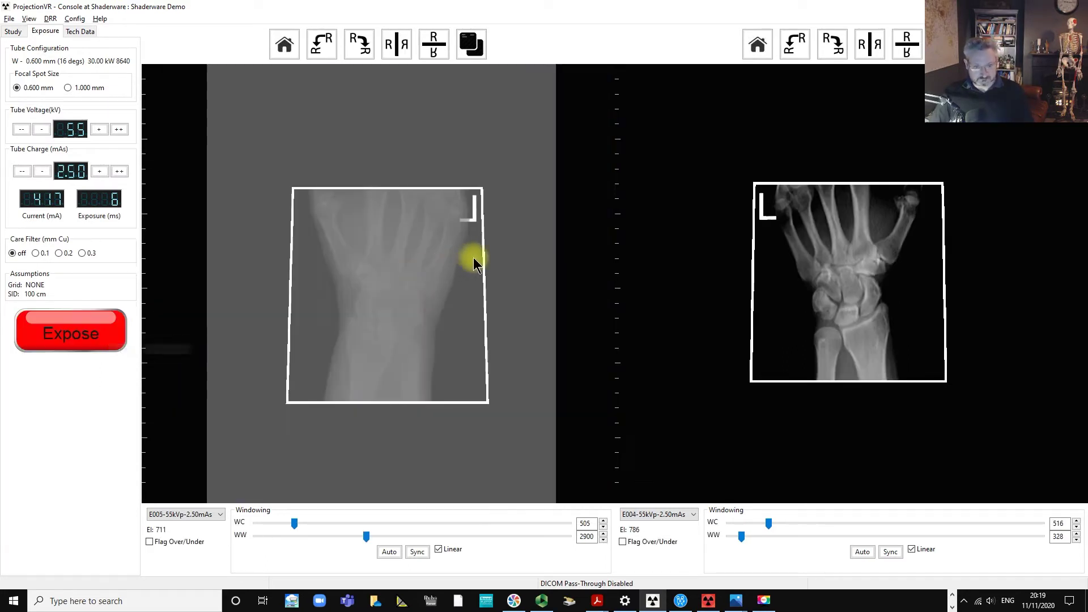
drag(462, 279, 320, 328)
click(395, 44)
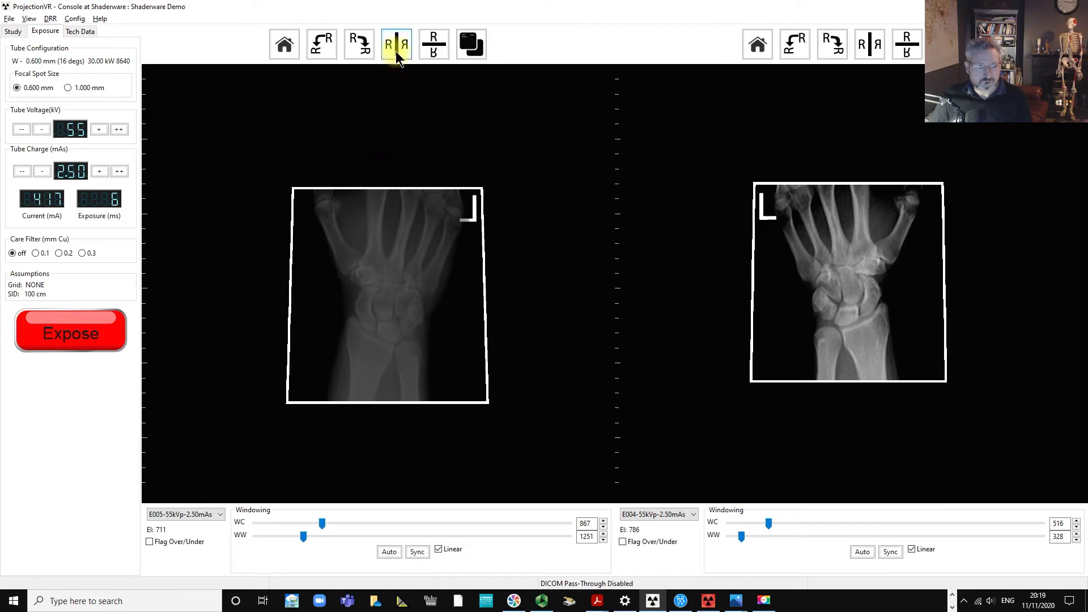
mouse_move(411, 266)
mouse_down()
mouse_move(418, 277)
mouse_move(390, 310)
mouse_move(318, 239)
mouse_up()
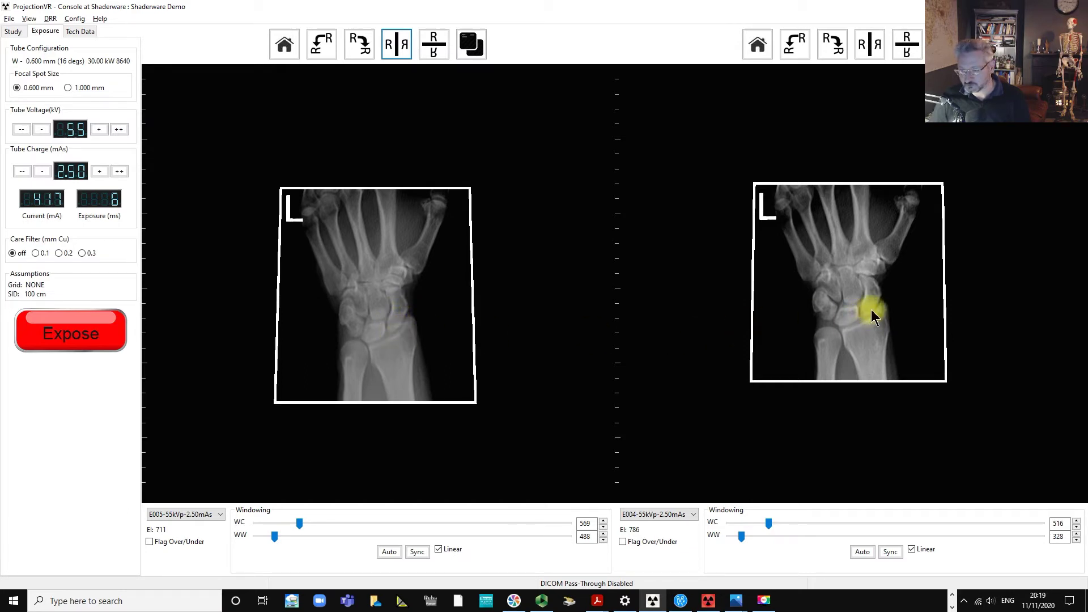
drag(417, 331, 391, 324)
- Show exposure E003 in the right pane for comparison, then return to the 3-D room
click(644, 513)
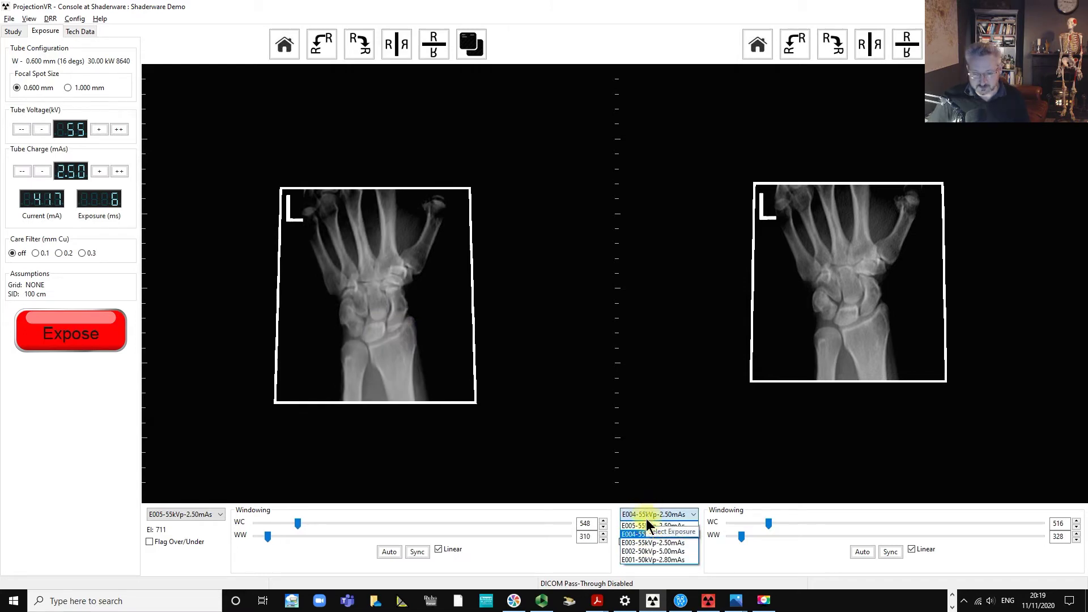
click(646, 541)
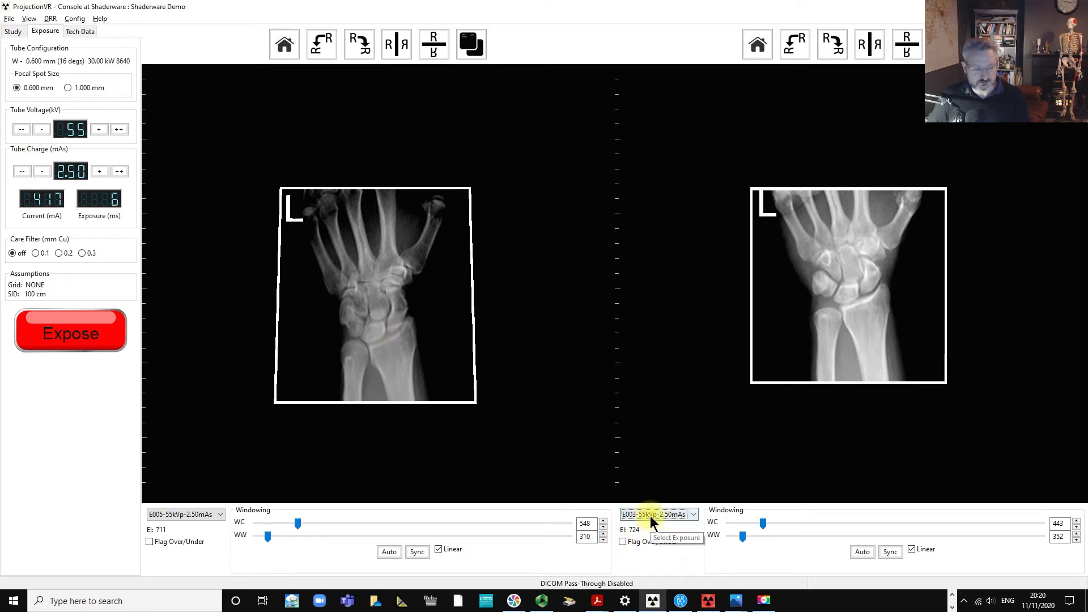
click(652, 600)
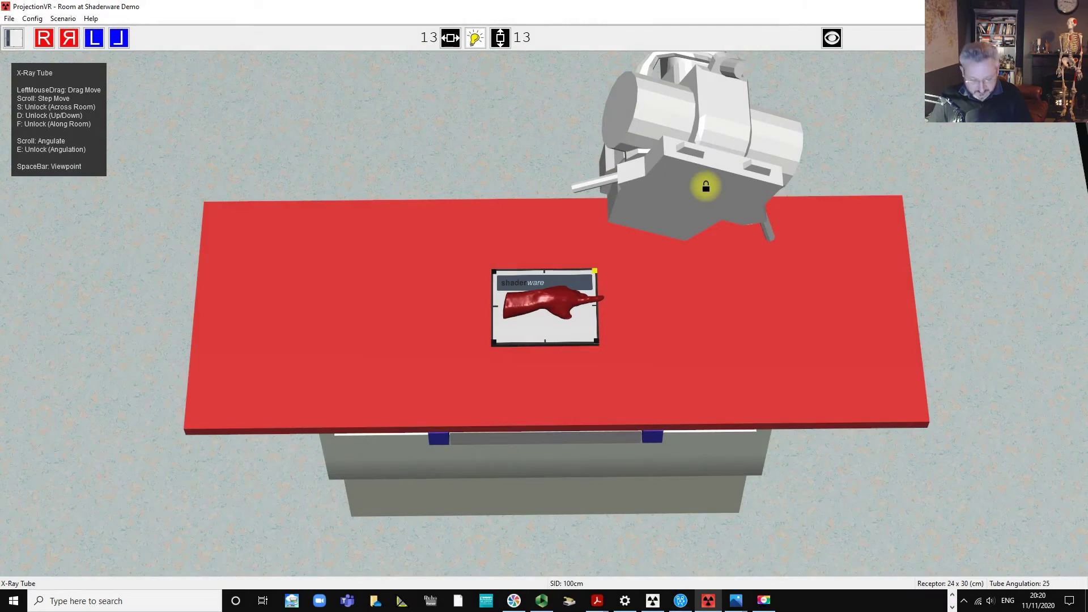
scroll(706, 186, down, 6)
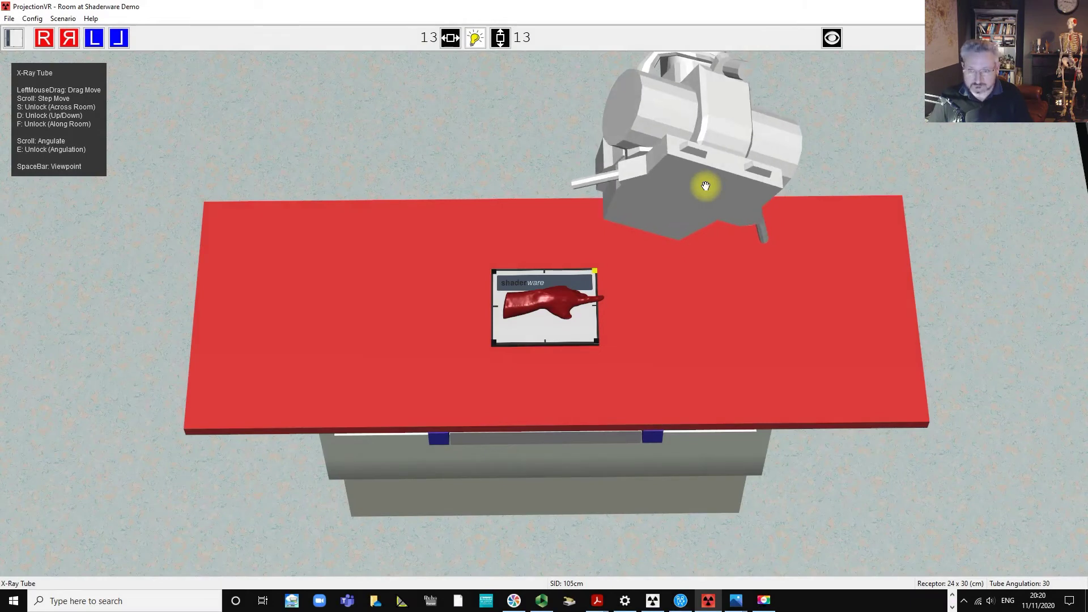
scroll(706, 186, down, 10)
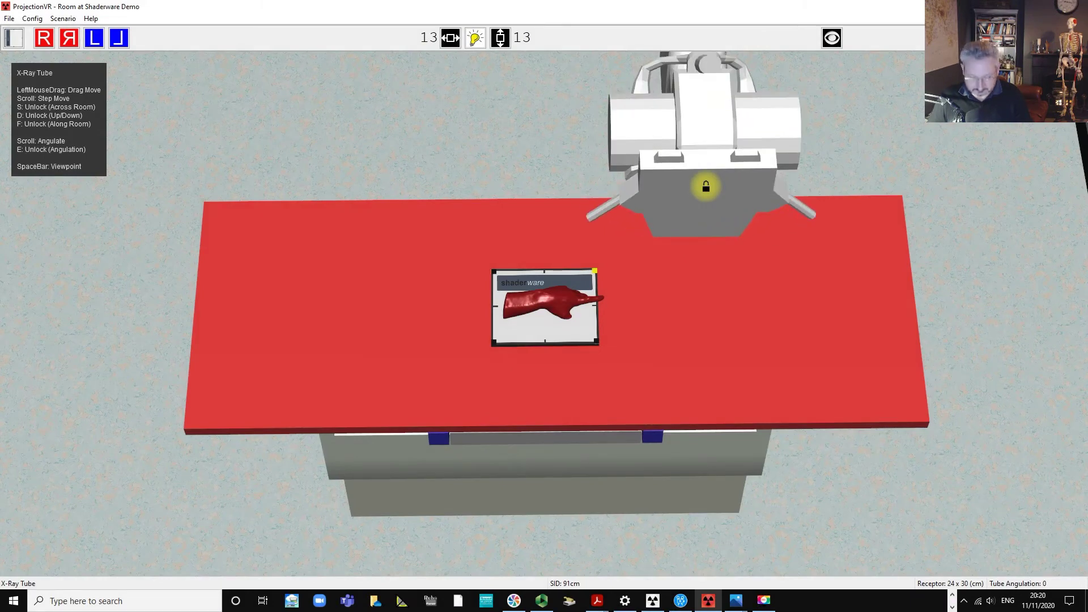
- Raise the tube to 100 cm SID and straighten its angulation to 0°
drag(707, 184, 583, 158)
key(space)
drag(758, 158, 885, 194)
scroll(884, 195, up, 3)
key(space)
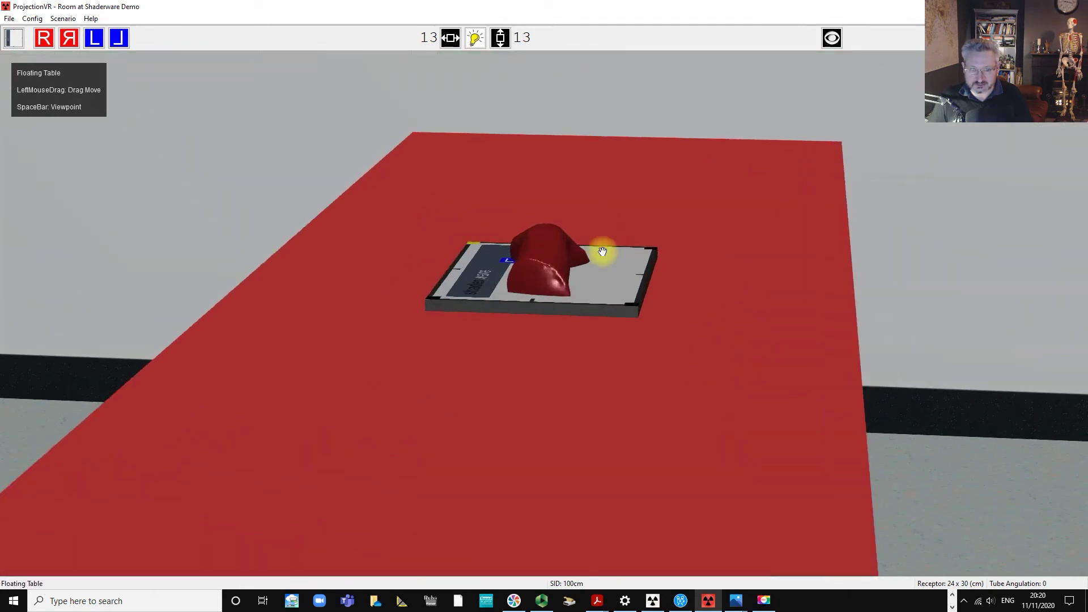
scroll(536, 262, down, 4)
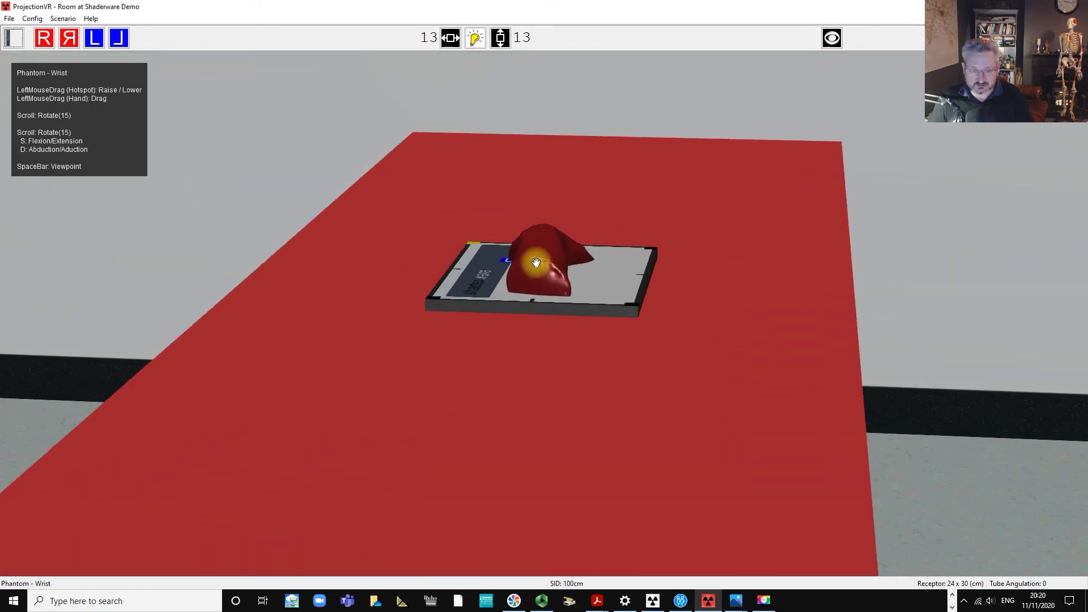
scroll(533, 259, down, 2)
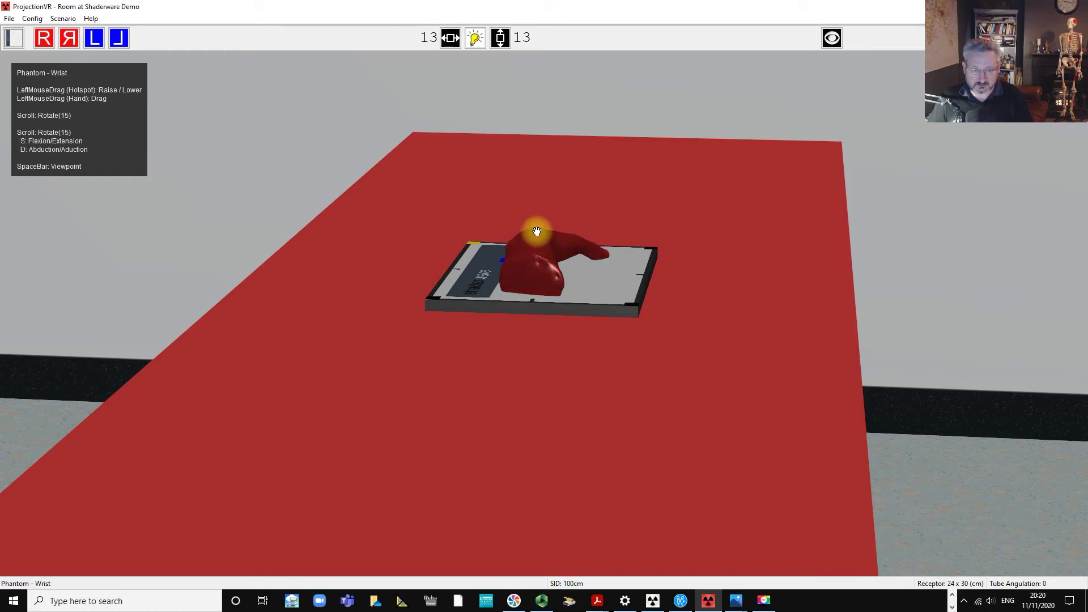
key(space)
drag(347, 165, 311, 184)
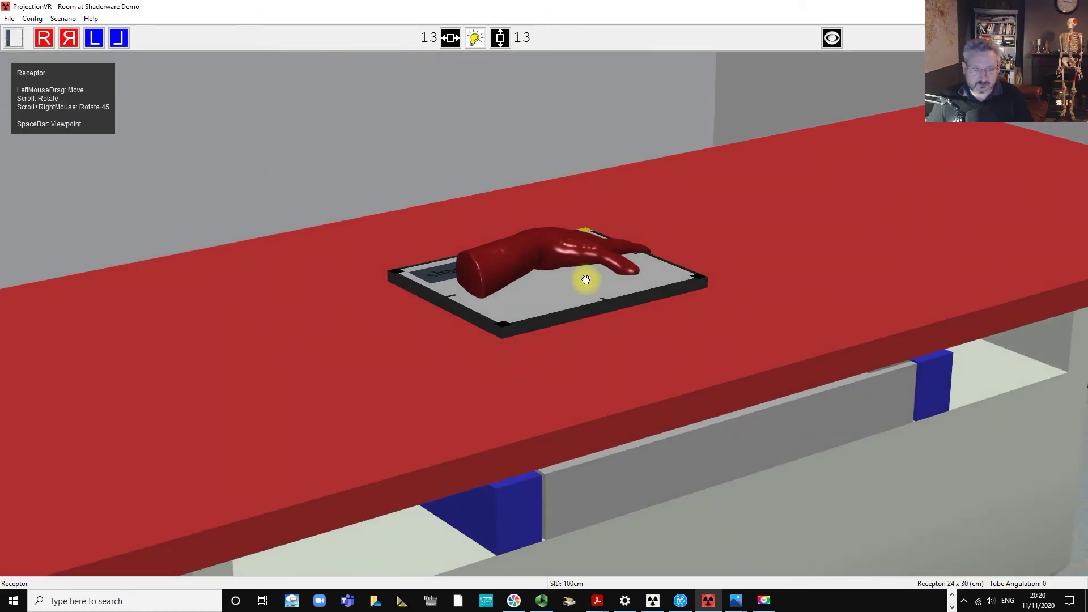
- Lift the wrist phantom off the receptor and orbit the camera overhead above the plate
click(559, 247)
drag(552, 241, 557, 231)
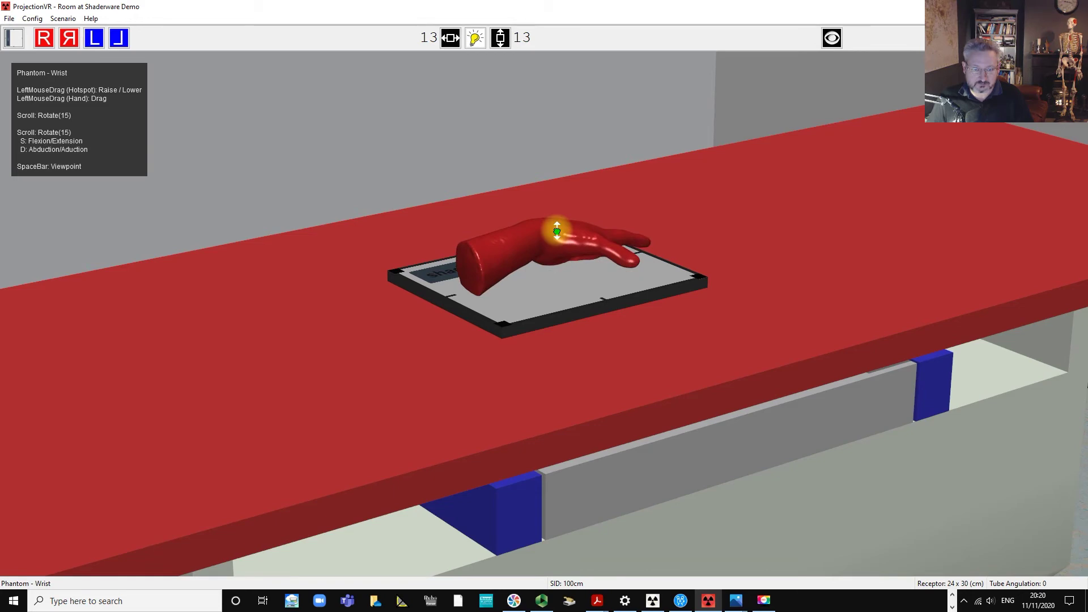
key(space)
drag(408, 127, 447, 125)
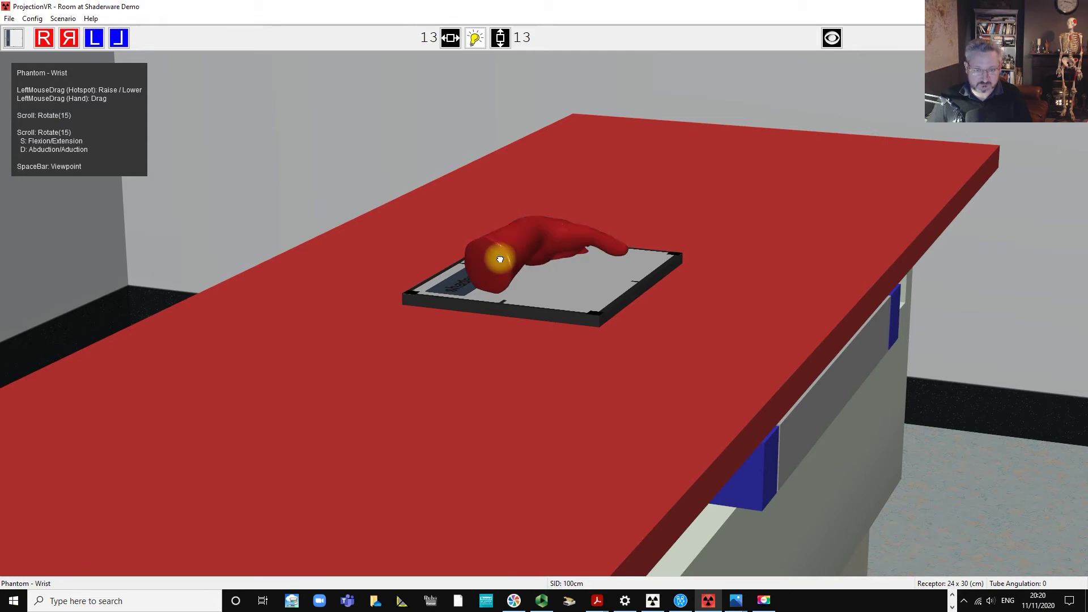
drag(331, 144, 428, 231)
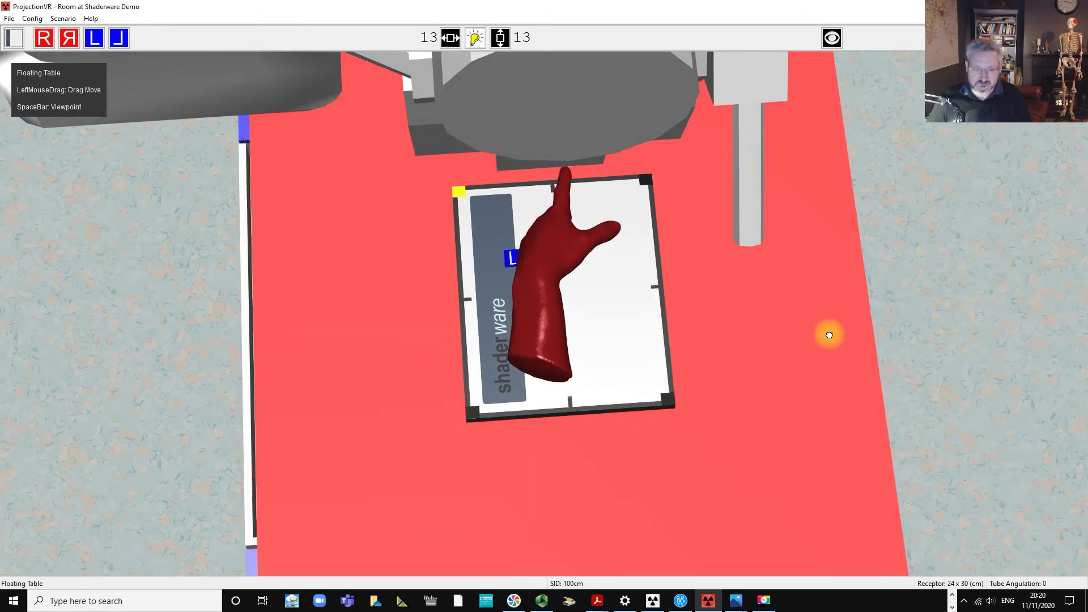
- Turn on the collimation light and shift the table to centre the hand under the light field
drag(829, 335, 833, 297)
click(492, 41)
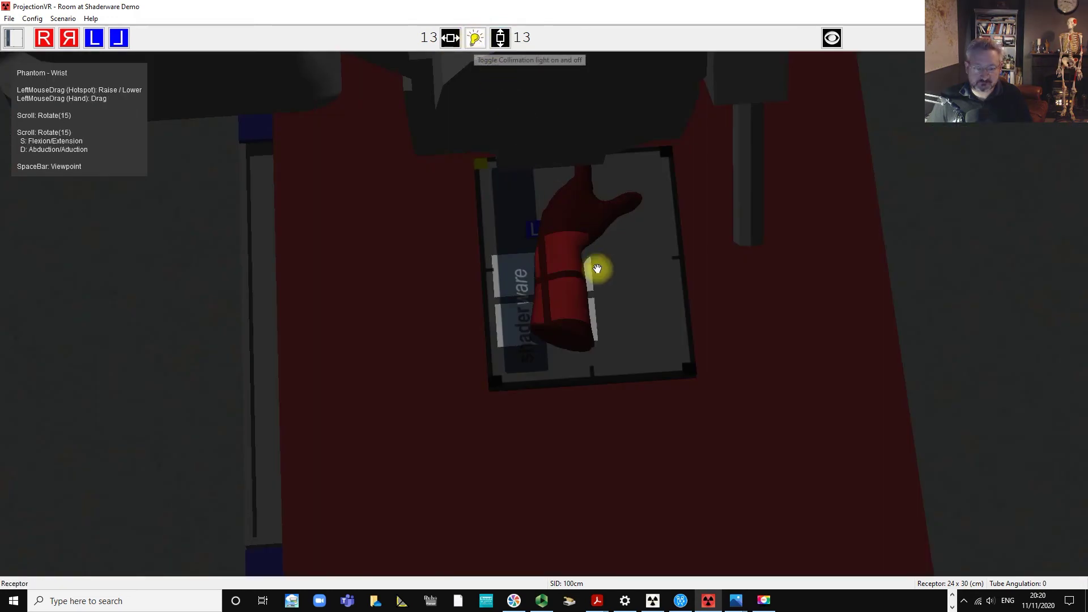
drag(748, 340, 751, 384)
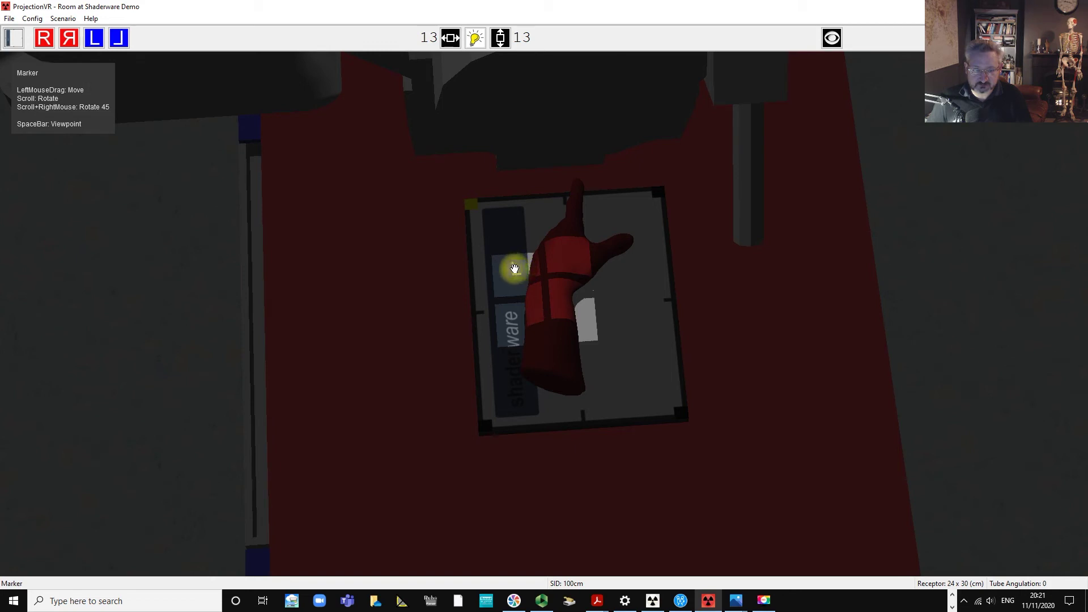
drag(720, 353, 714, 359)
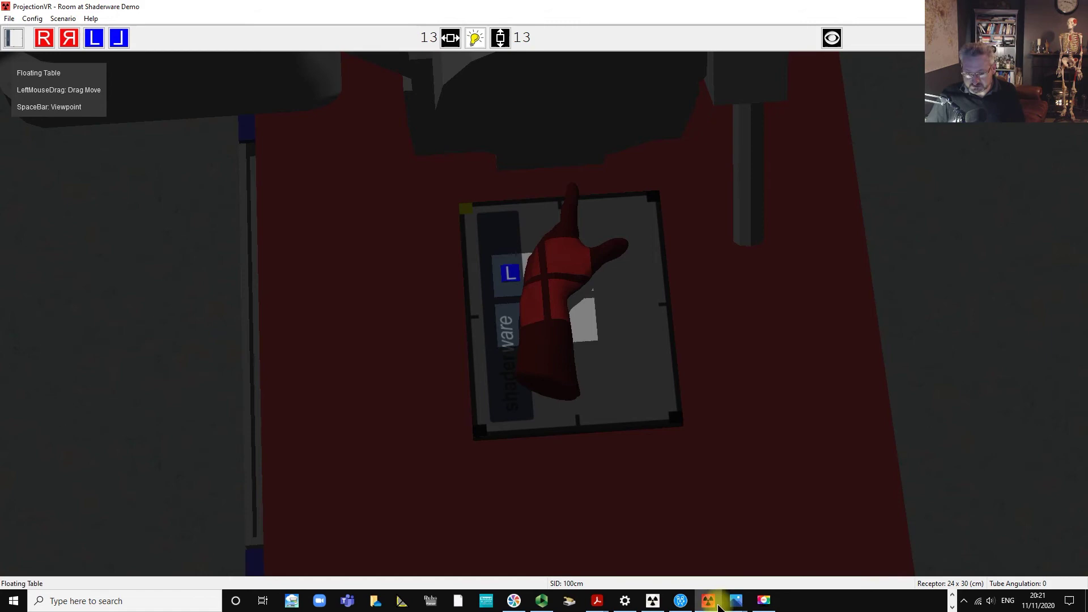
- Set the study projection to PA External Oblique in Semi-pronation
click(653, 601)
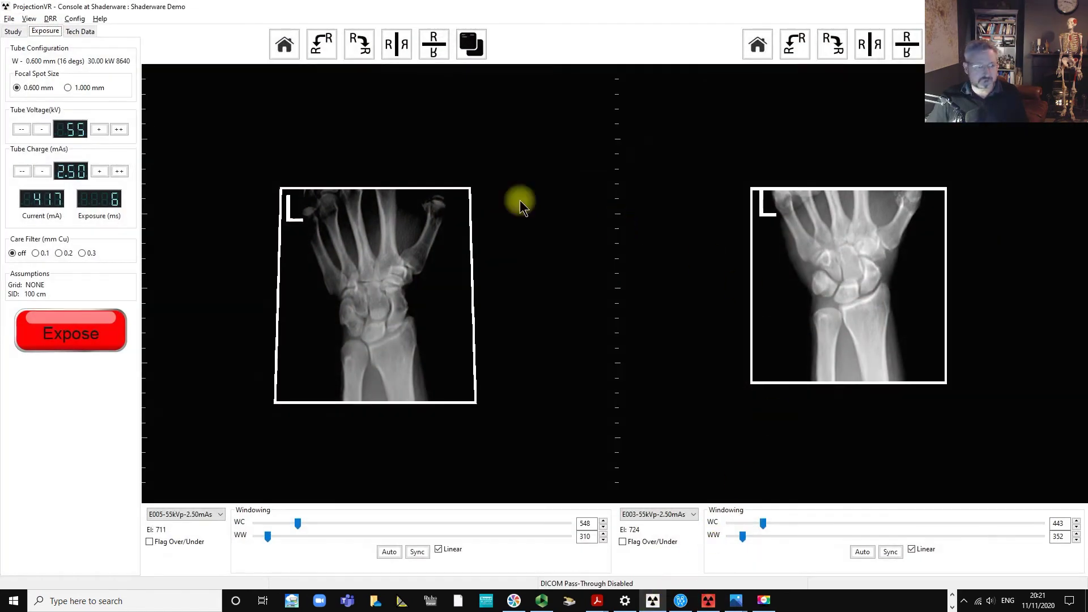
click(12, 32)
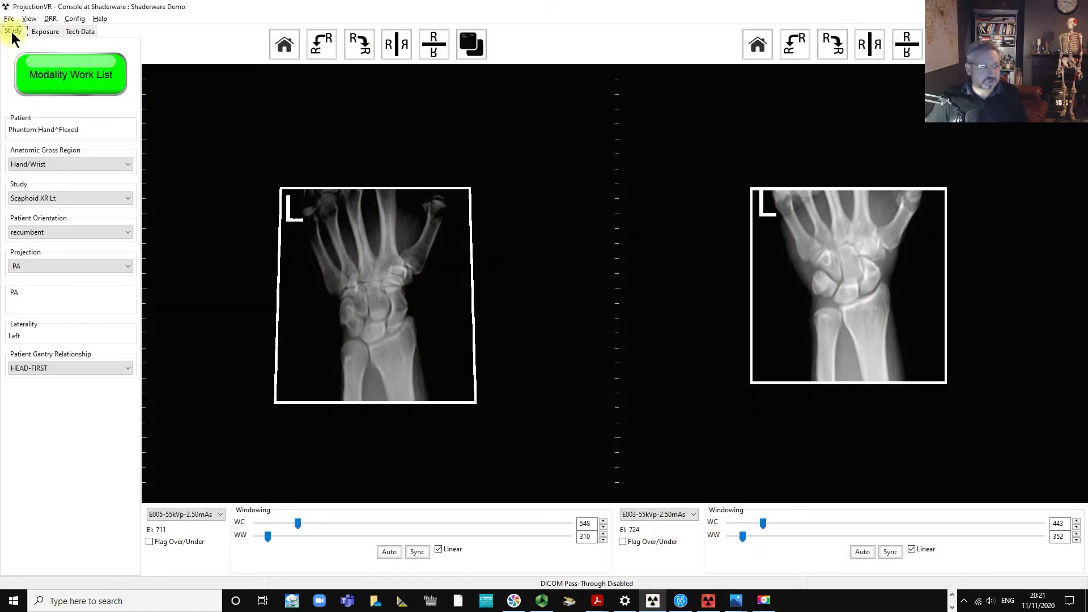
click(41, 265)
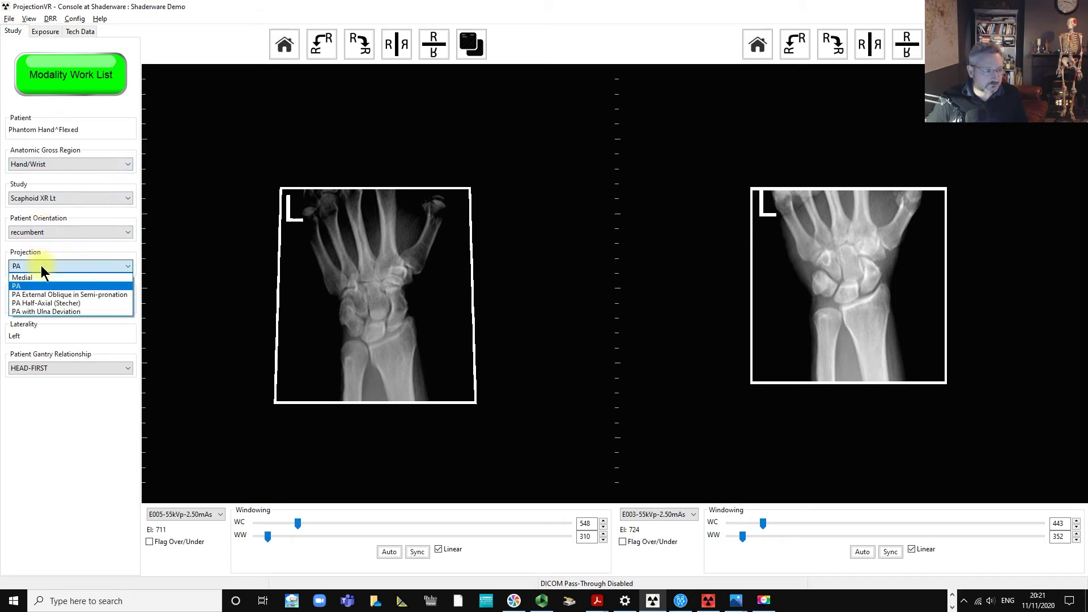
click(47, 296)
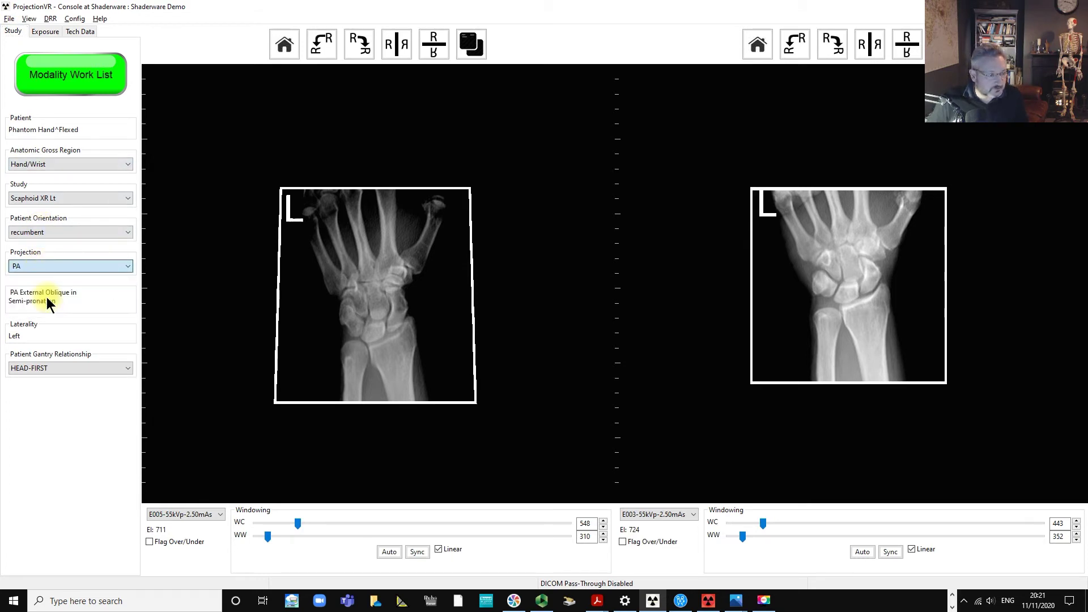
click(44, 33)
- Set the tube charge to 2.50 mAs and fire the oblique exposure
click(54, 329)
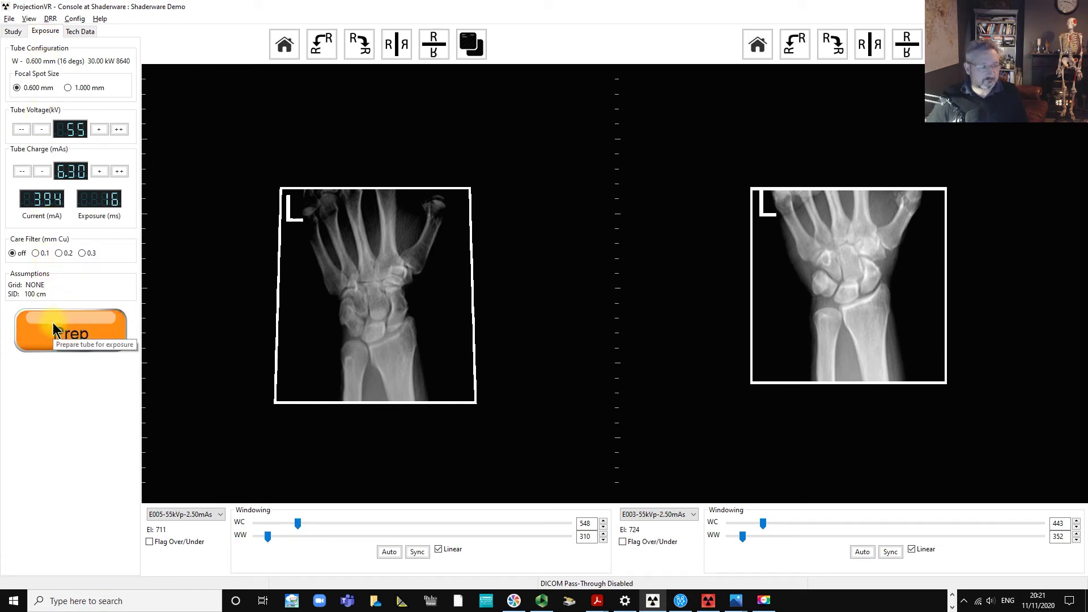
click(41, 170)
click(41, 169)
click(41, 169)
click(41, 169)
click(40, 169)
click(41, 168)
click(40, 169)
click(41, 169)
click(41, 169)
click(99, 170)
click(75, 324)
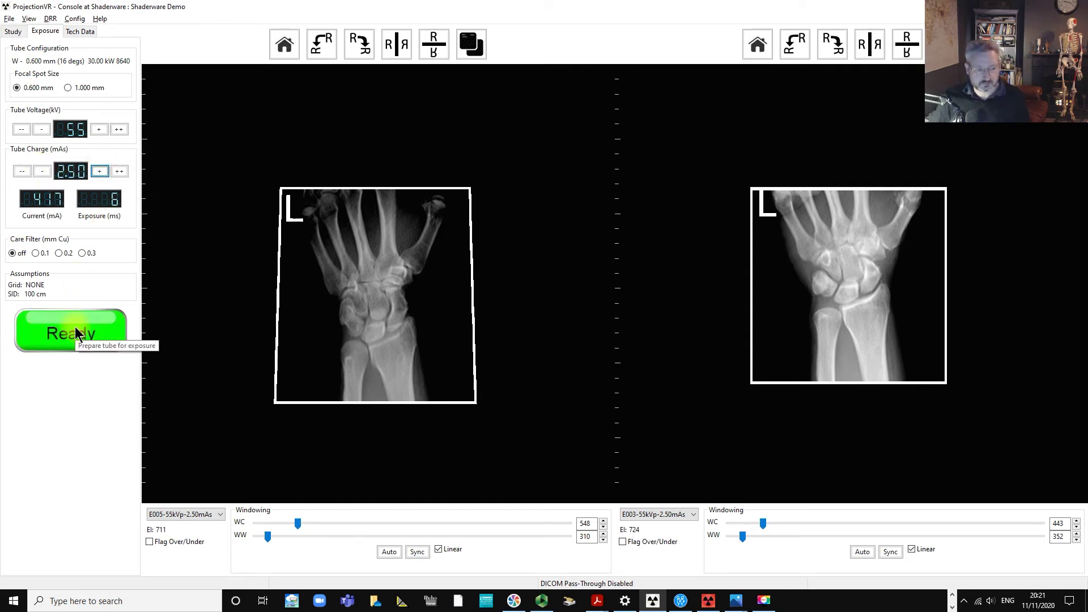
click(75, 326)
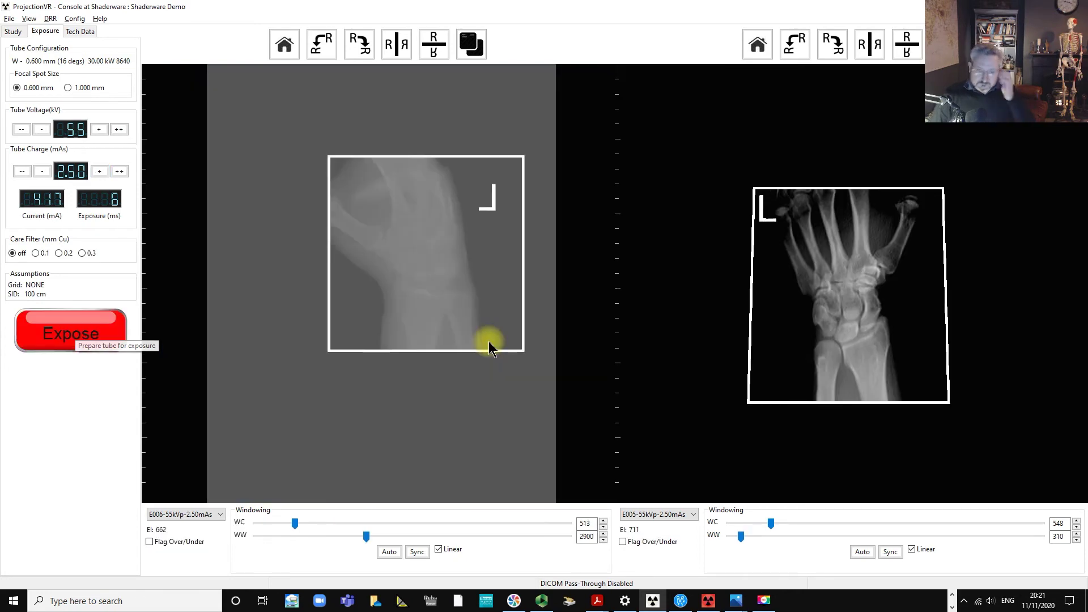
- Mirror the oblique image horizontally and adjust its window centre and width
drag(459, 266, 291, 214)
click(364, 50)
click(388, 46)
drag(406, 258, 356, 284)
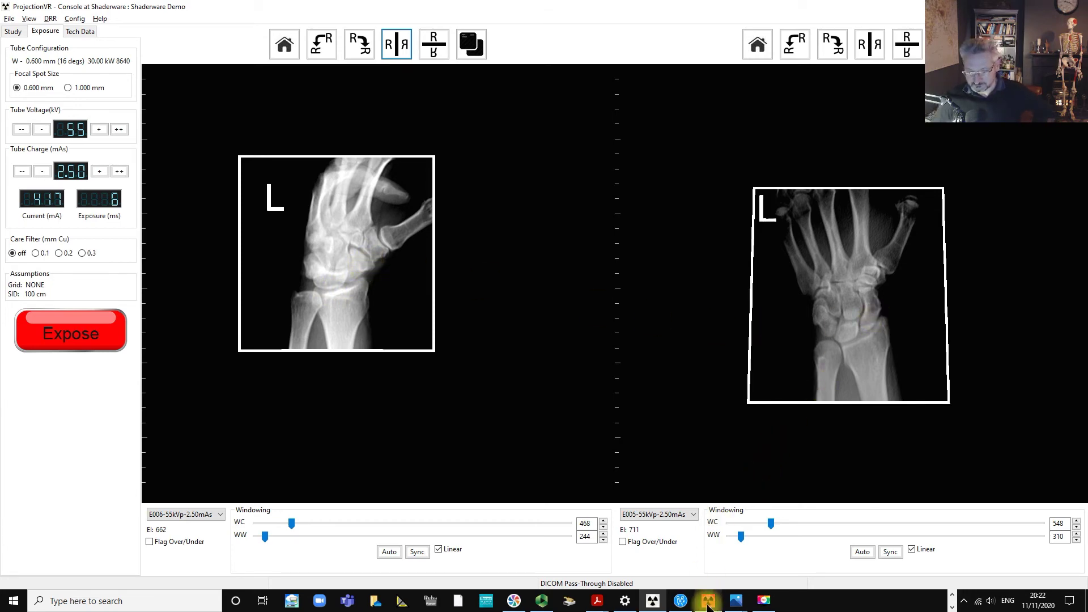
mouse_move(708, 604)
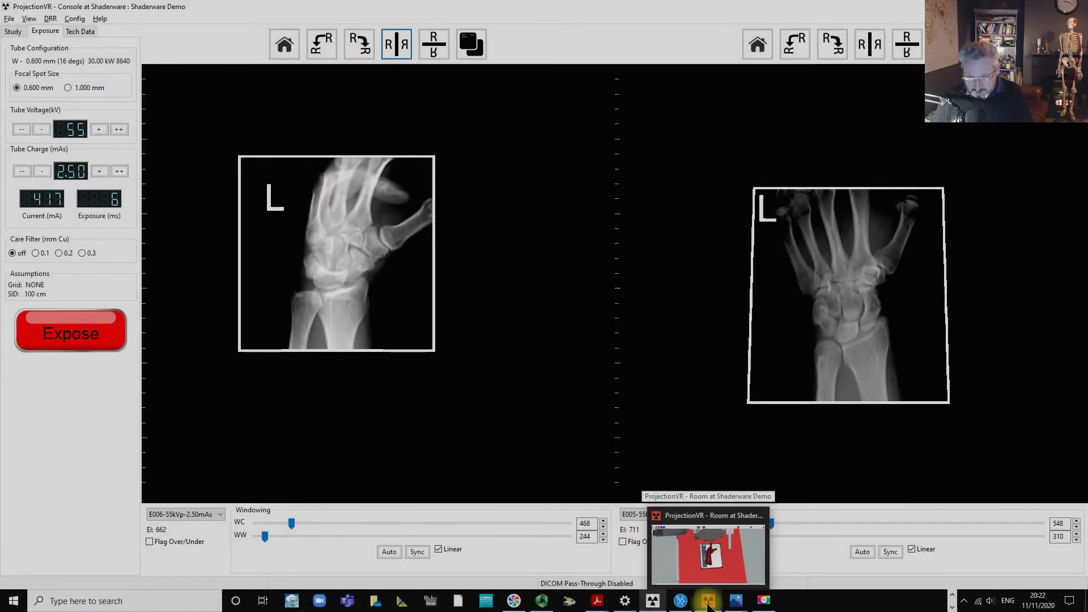
- Swing the hand upright and lower it onto the receptor plate in a lateral pose
click(708, 605)
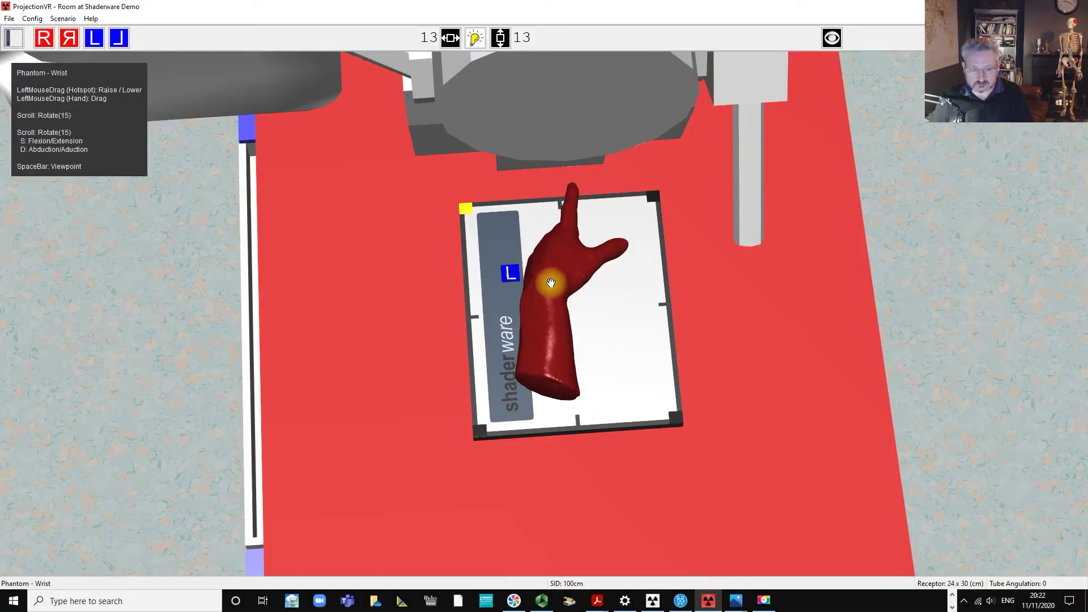
scroll(557, 277, down, 3)
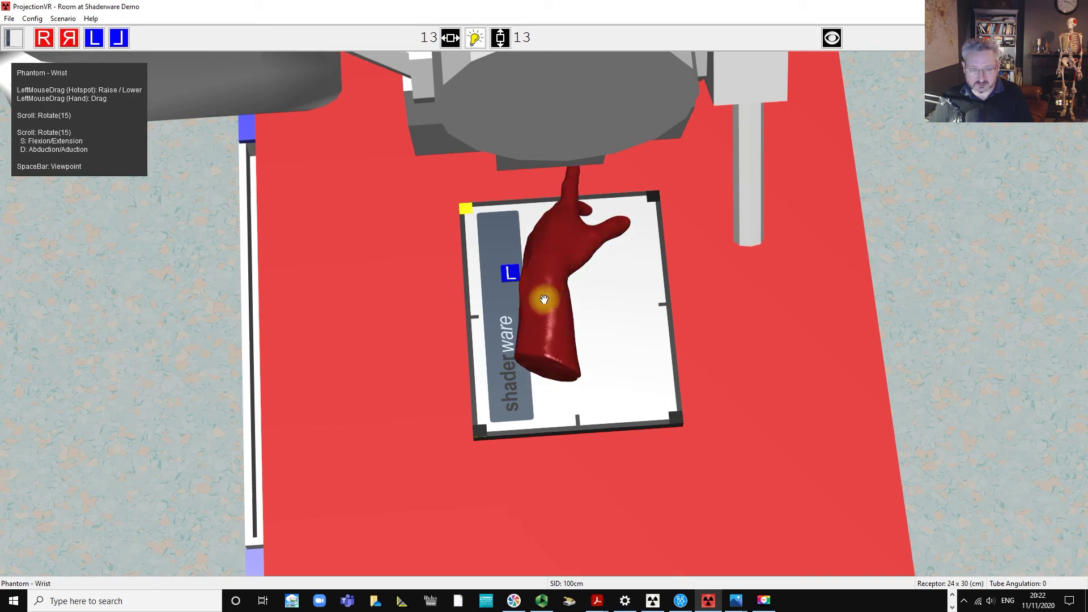
scroll(556, 348, down, 4)
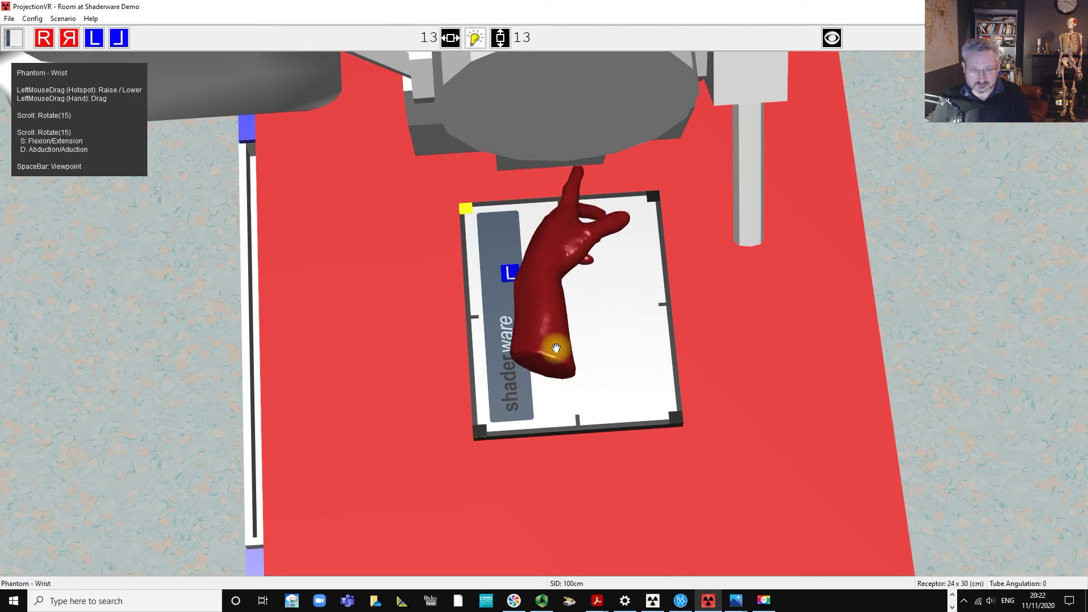
scroll(551, 347, down, 1)
drag(545, 346, 569, 364)
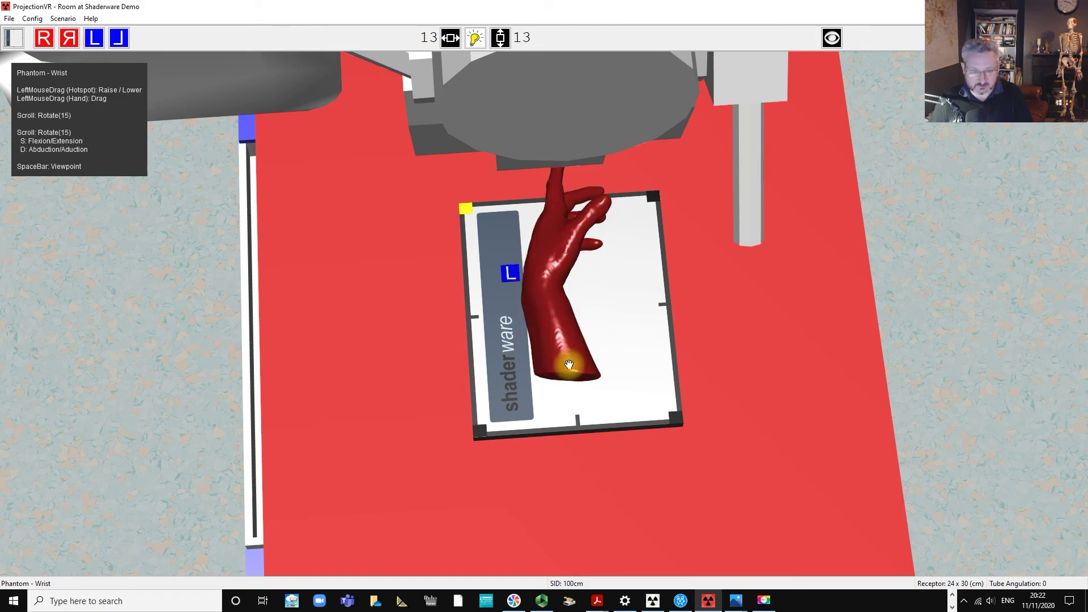
drag(937, 408, 1035, 367)
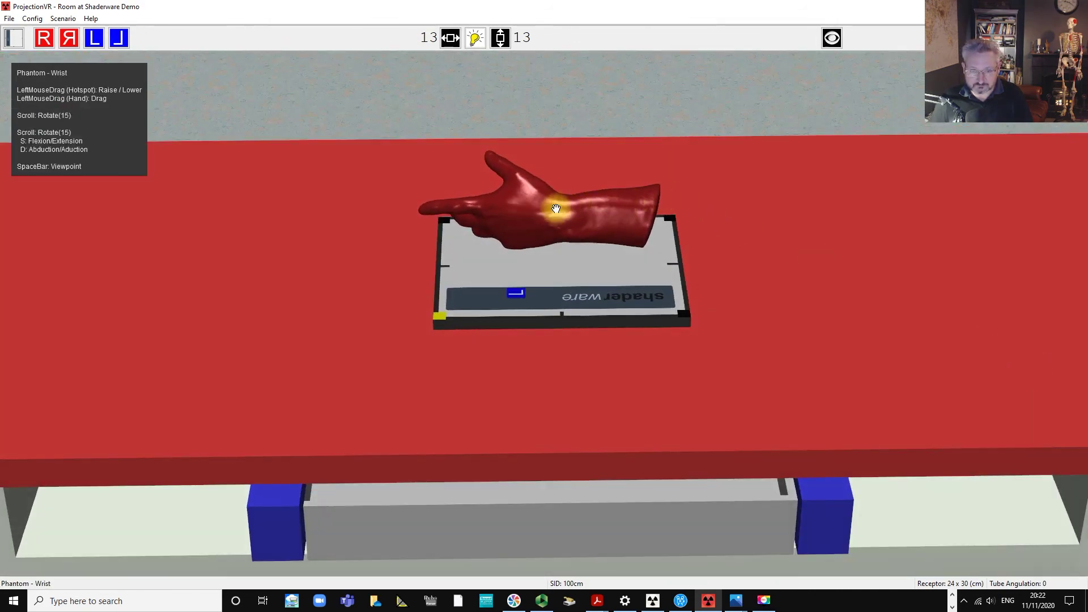
drag(554, 222, 554, 250)
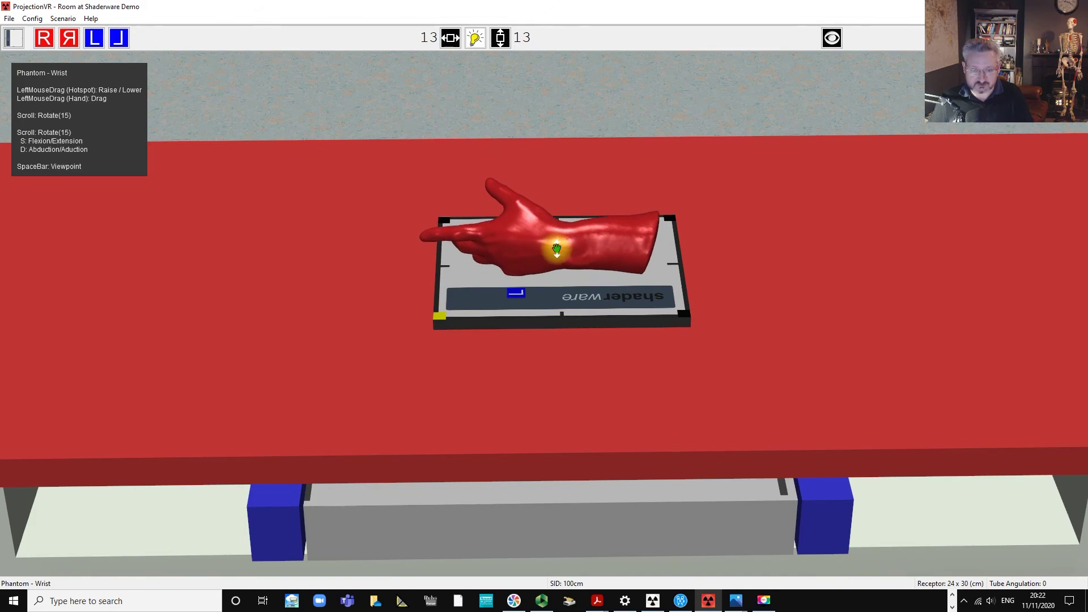
drag(640, 131, 547, 87)
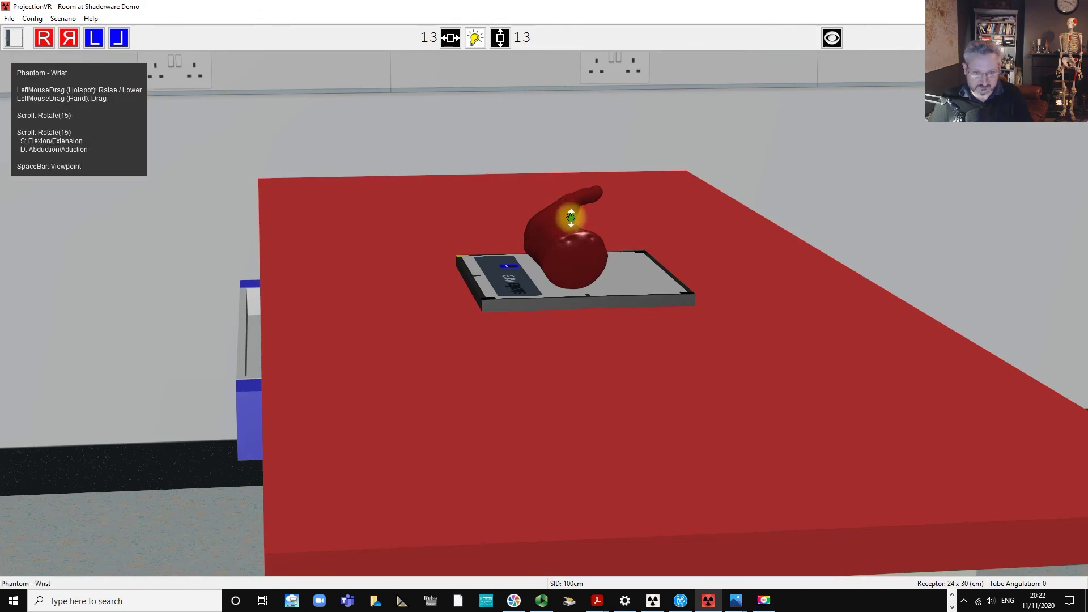
drag(555, 255, 556, 259)
- Turn on the light field over the receptor and nudge the receptor and hand into place
drag(476, 131, 673, 121)
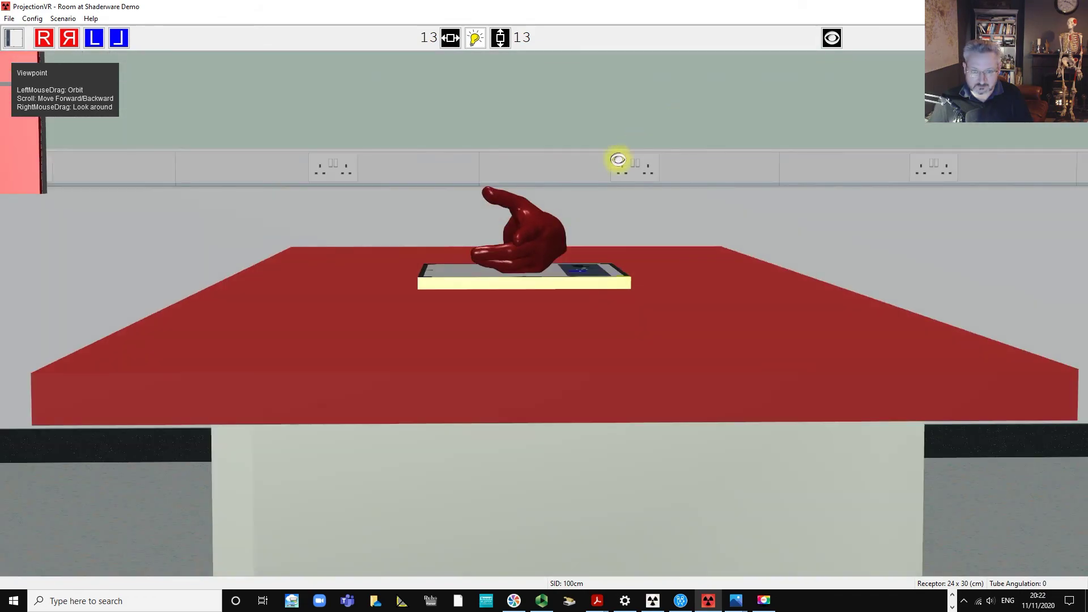
scroll(540, 226, down, 5)
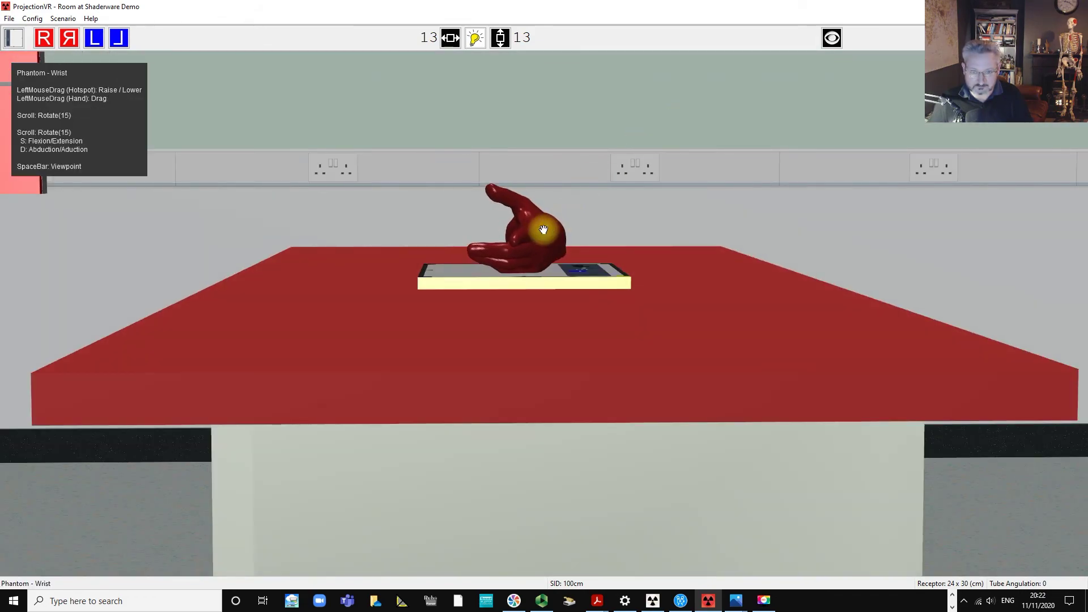
mouse_move(614, 170)
mouse_down()
mouse_move(588, 165)
mouse_move(610, 172)
mouse_up()
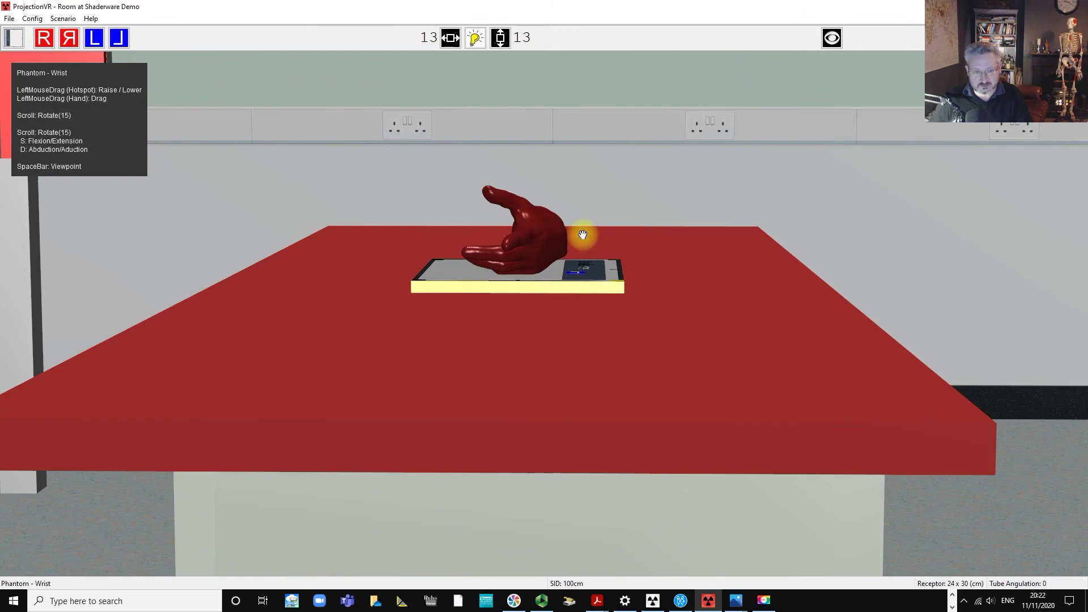
key(space)
drag(597, 185, 425, 240)
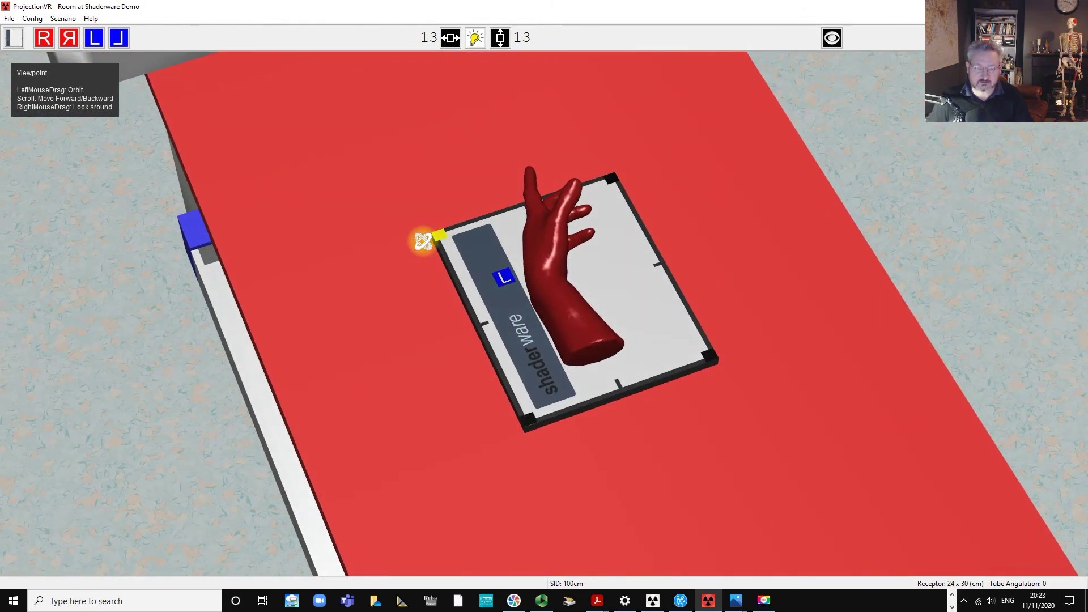
click(475, 37)
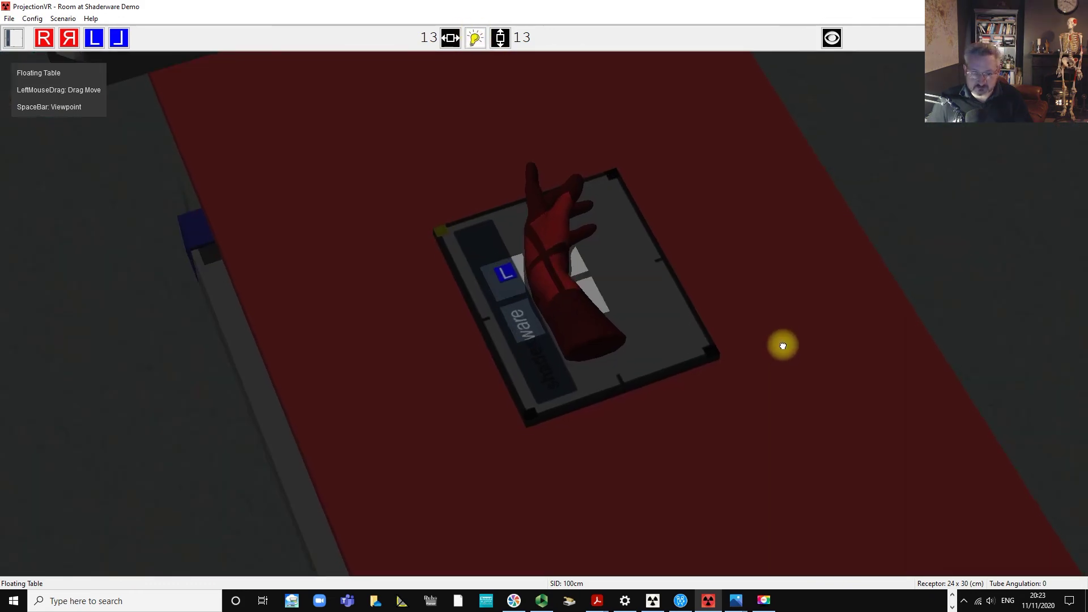
drag(783, 345, 781, 341)
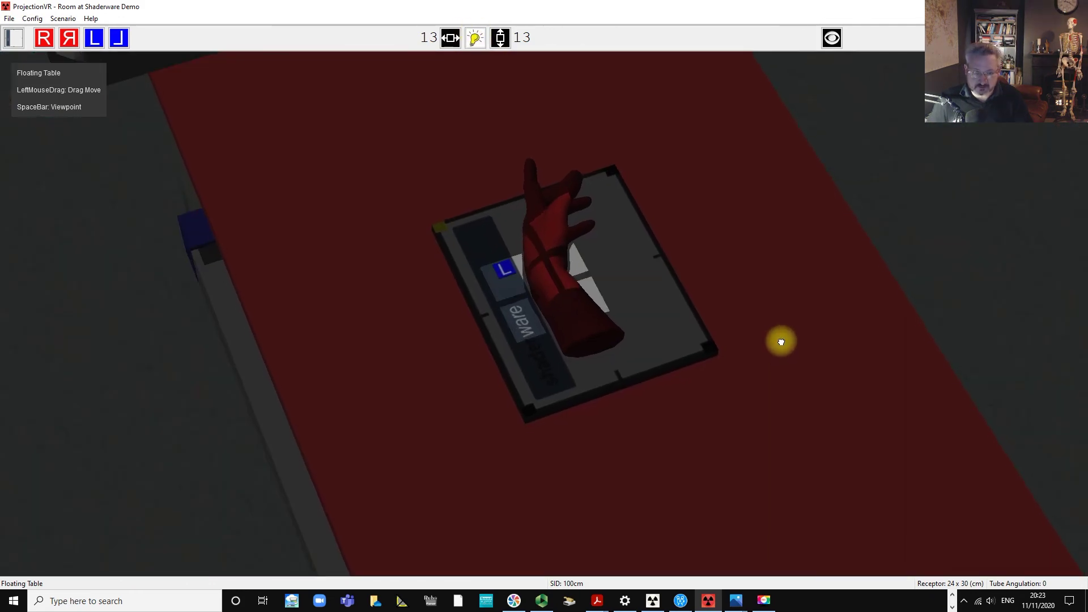
drag(968, 307, 964, 321)
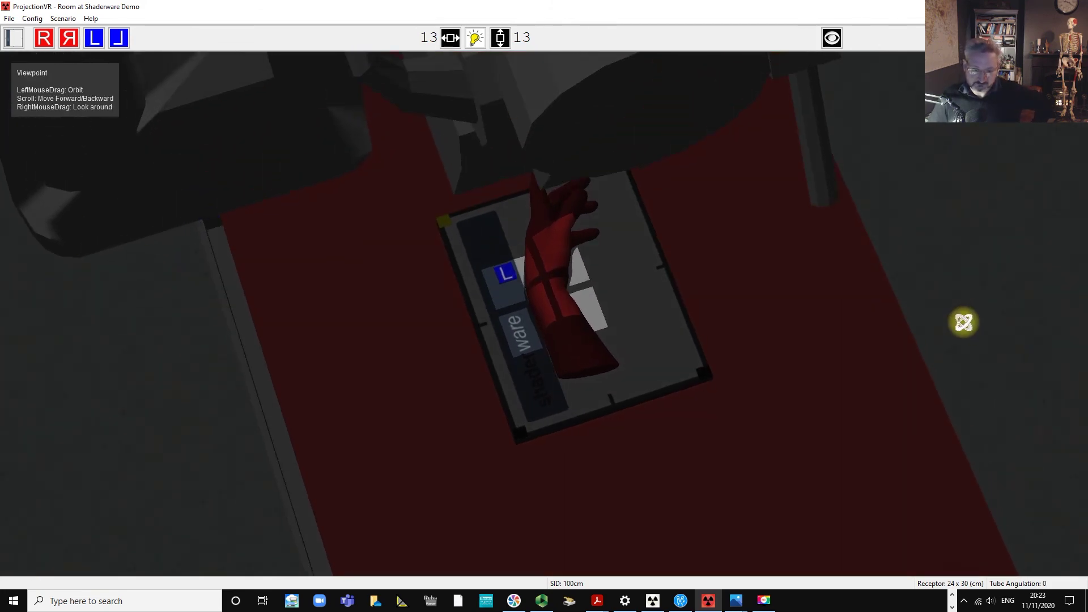
- Acquire lateral exposure E007 at 55 kVp, 2.50 mAs and window it to WC 788 / WW 1687
click(651, 602)
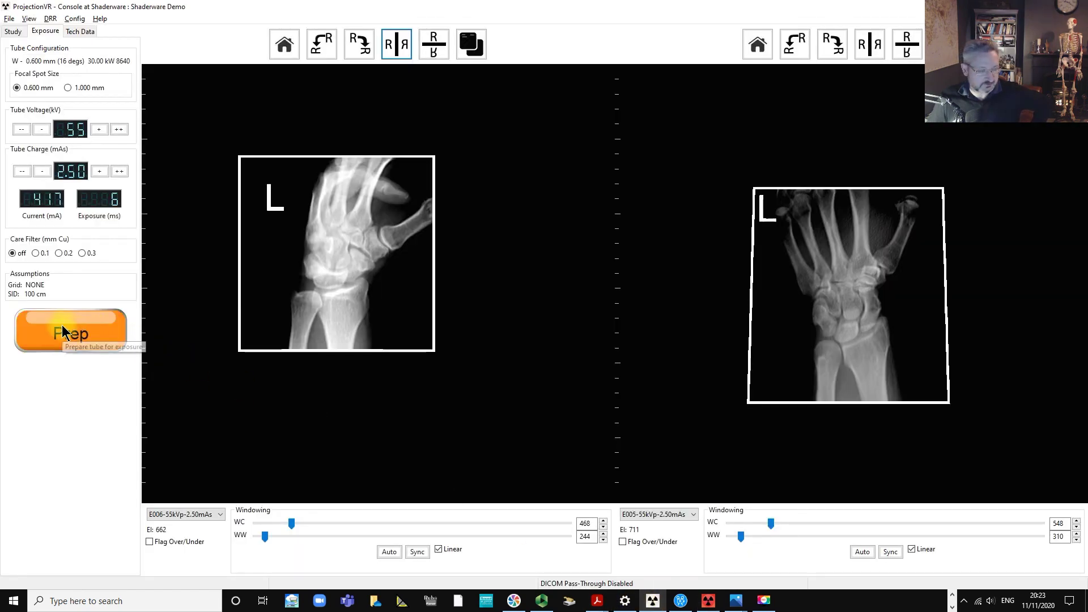
click(64, 332)
click(62, 328)
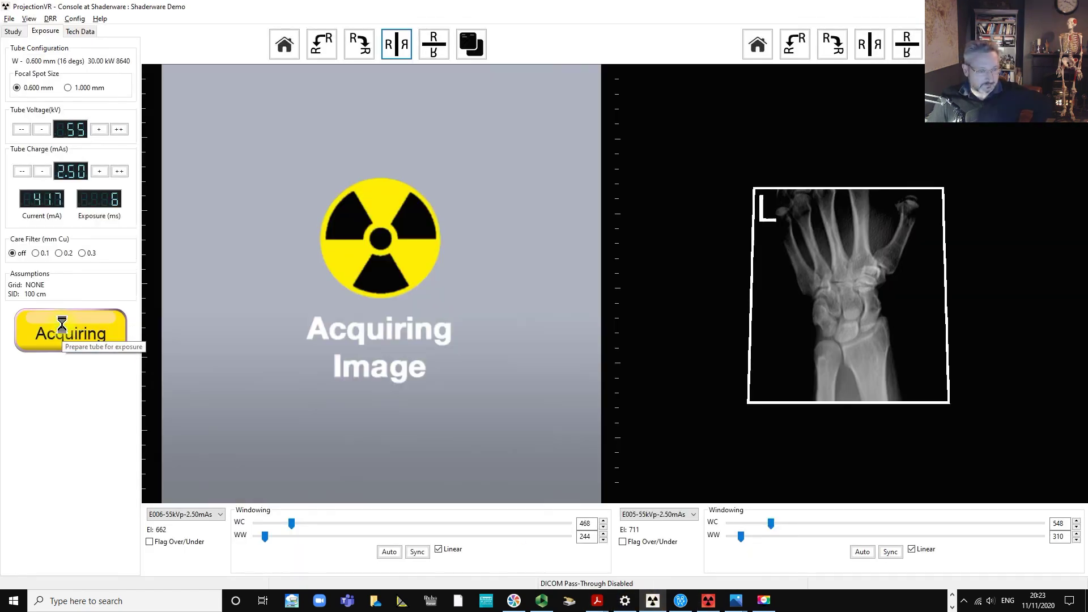
drag(468, 312, 400, 323)
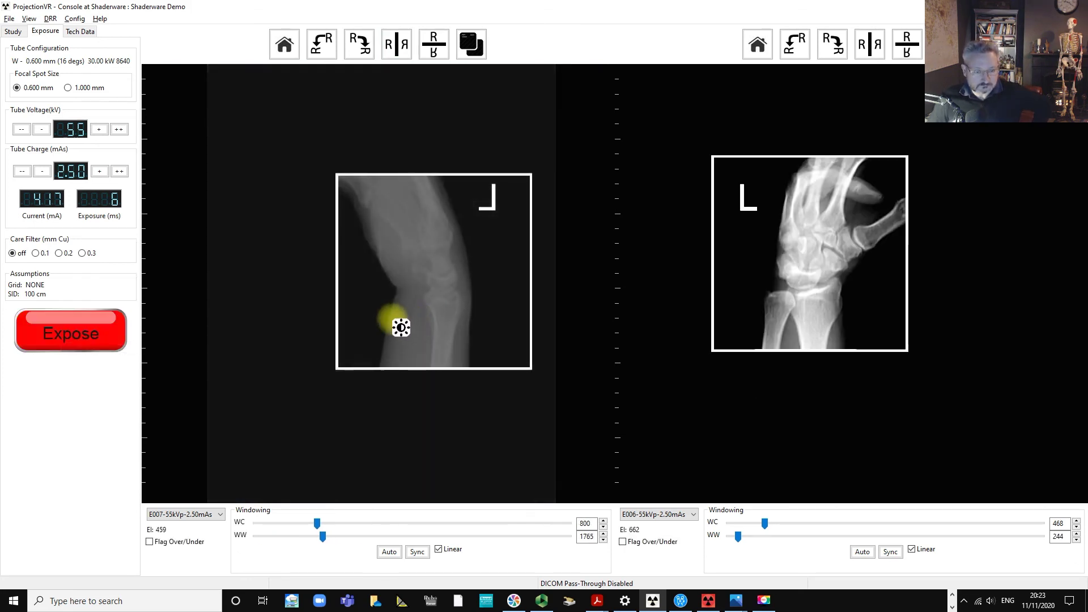
- Mirror the lateral image horizontally and window it to WC 607 / WW 485
click(404, 56)
mouse_move(407, 297)
mouse_down()
mouse_move(345, 330)
mouse_move(314, 264)
mouse_move(352, 292)
mouse_up()
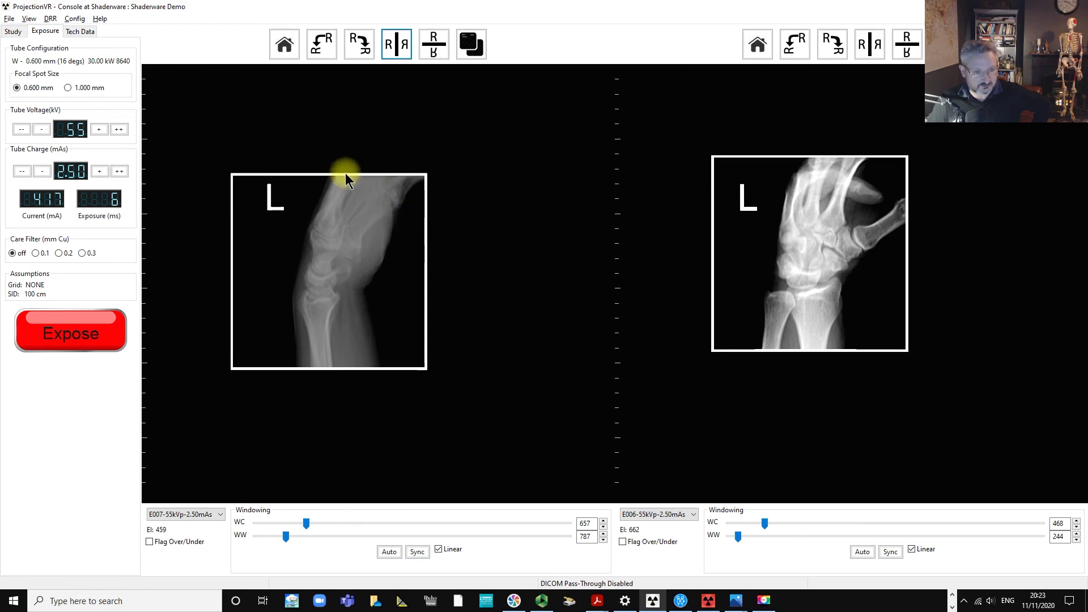
drag(352, 318, 323, 302)
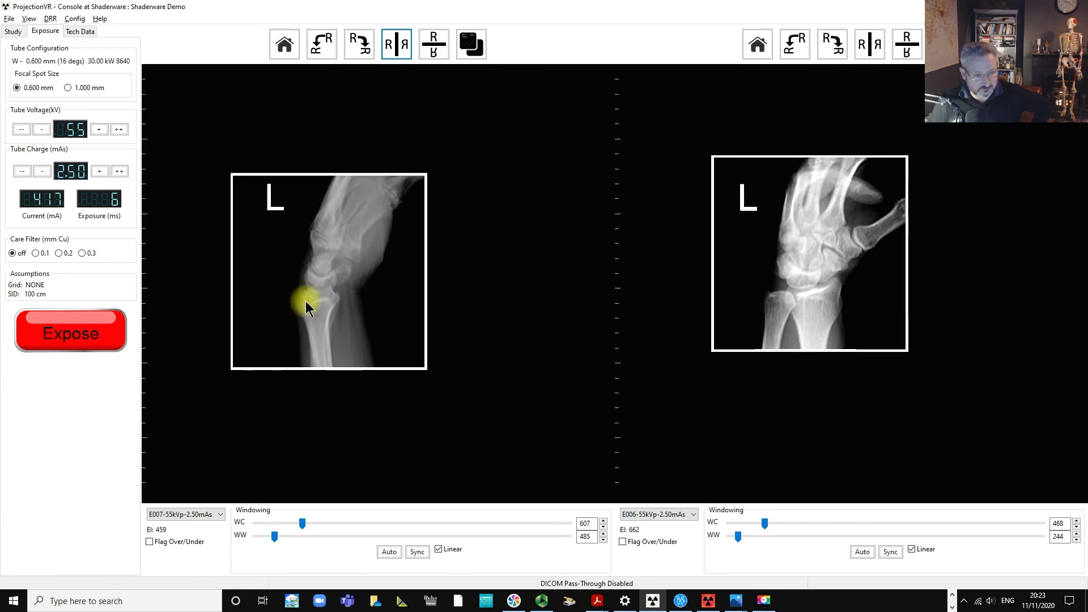